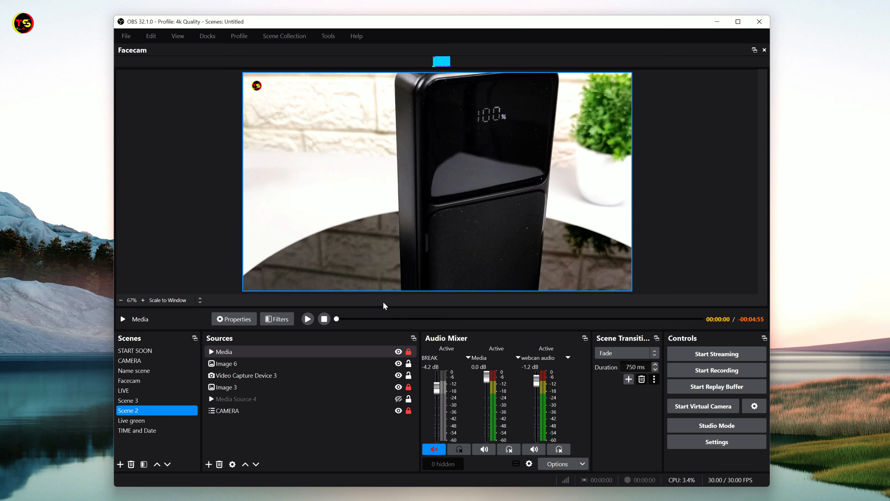
Examine the base canvas resolution choices, output resolution and frame rate in the video settings, keeping the canvas at 1920x1080
click(313, 319)
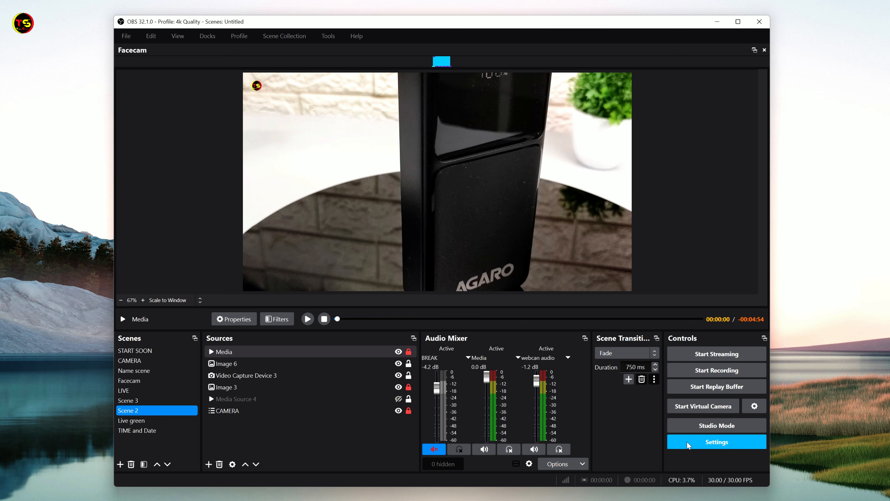
click(701, 442)
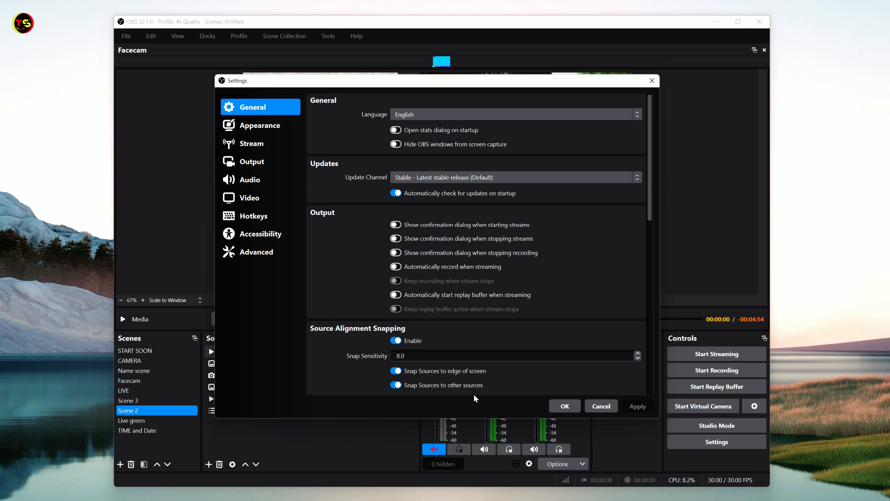
click(256, 202)
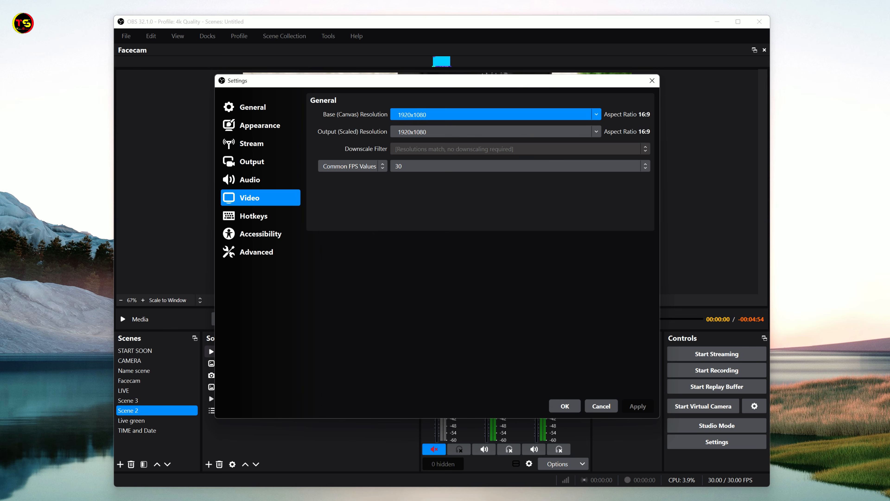
click(596, 115)
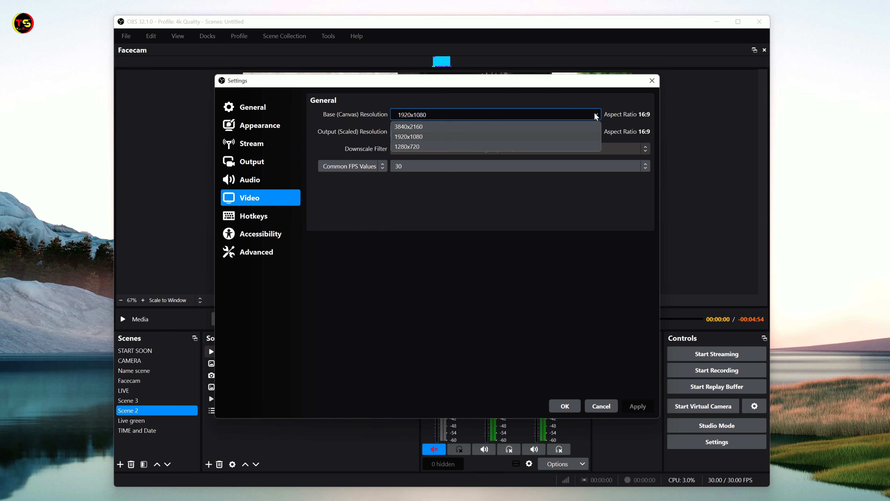
click(596, 115)
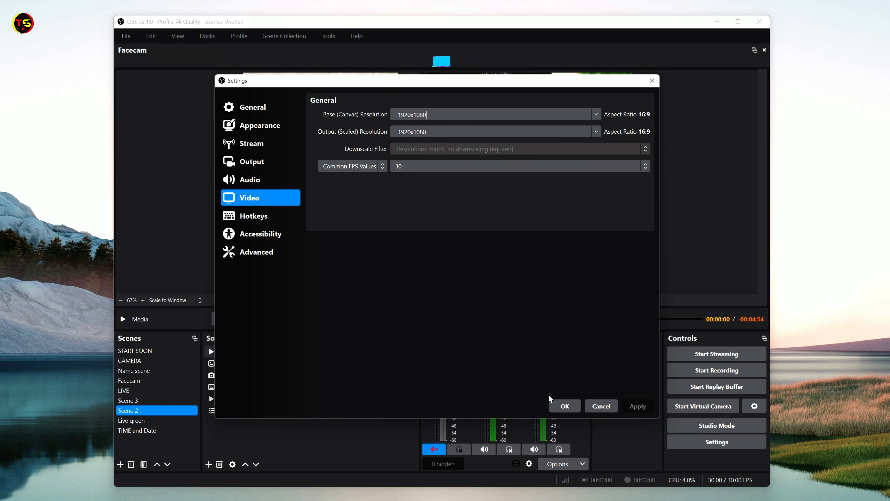
click(563, 405)
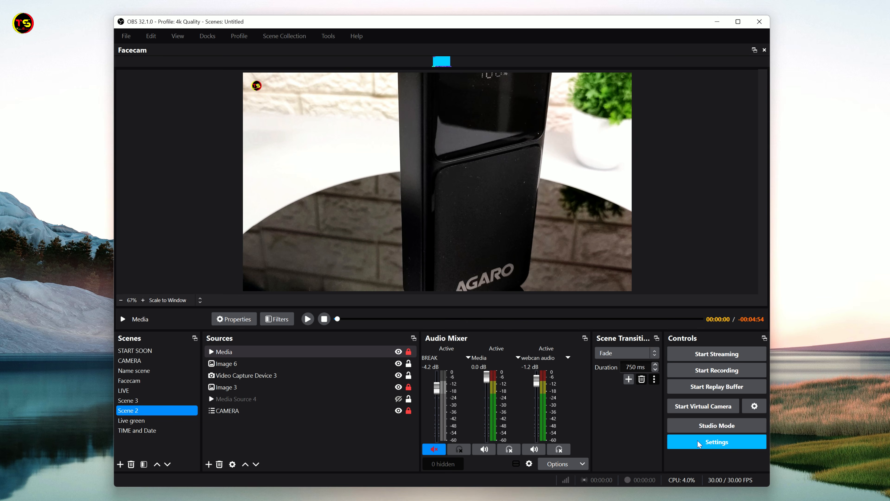
Examine the streaming encoder and bitrate in the output settings and accept them
click(713, 442)
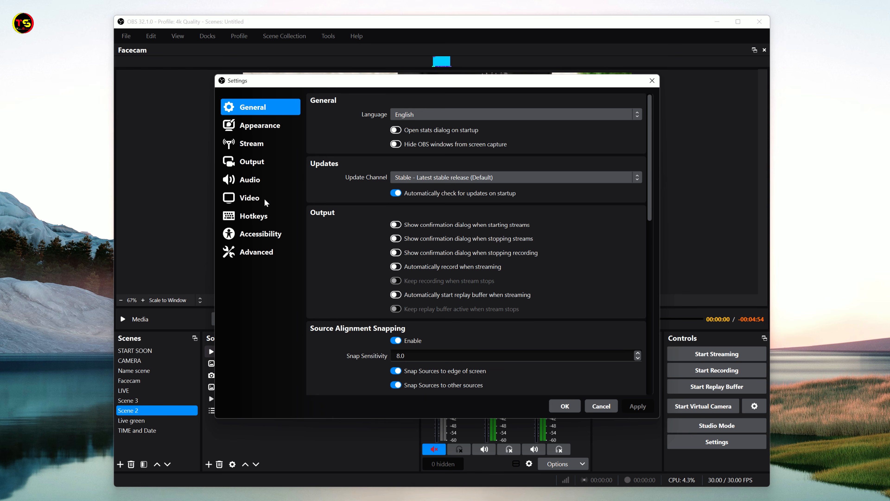
click(250, 168)
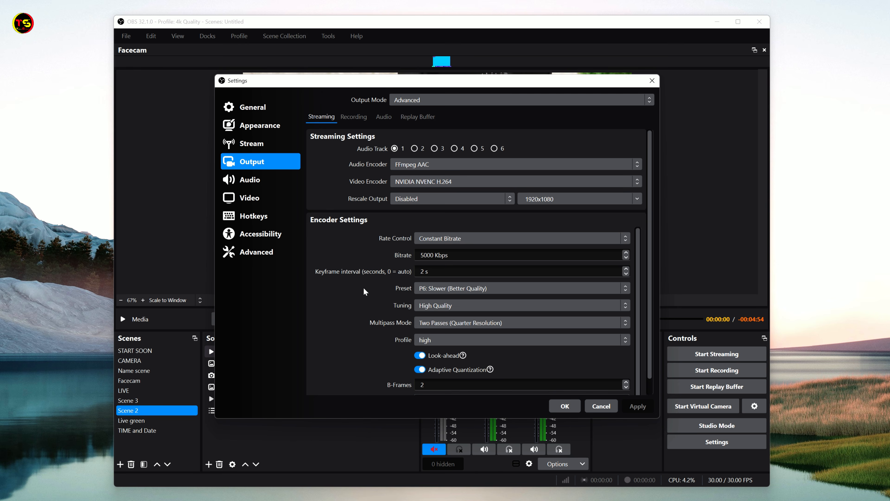
click(435, 255)
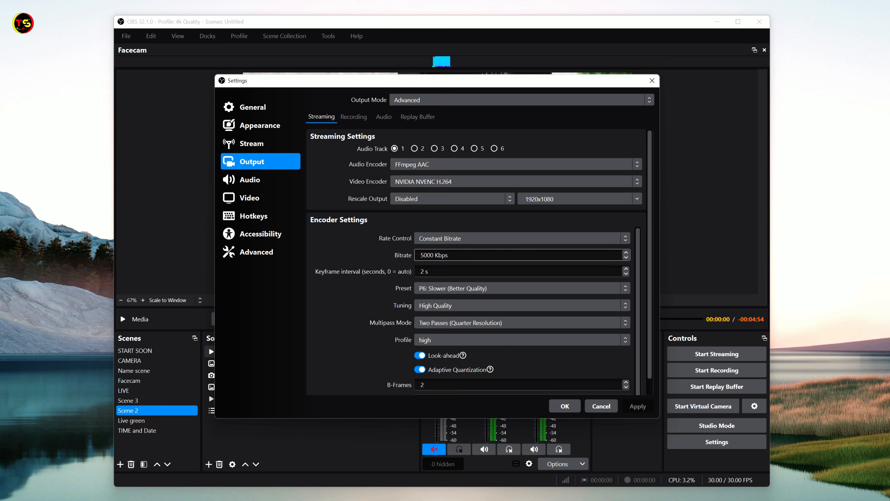
click(561, 409)
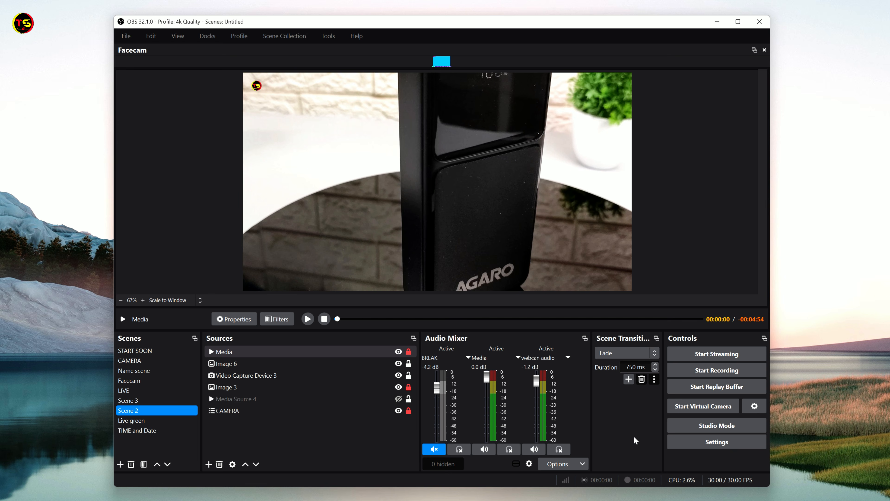
Open the stream settings for the YouTube - HLS service and choose to connect with a stream key
click(711, 445)
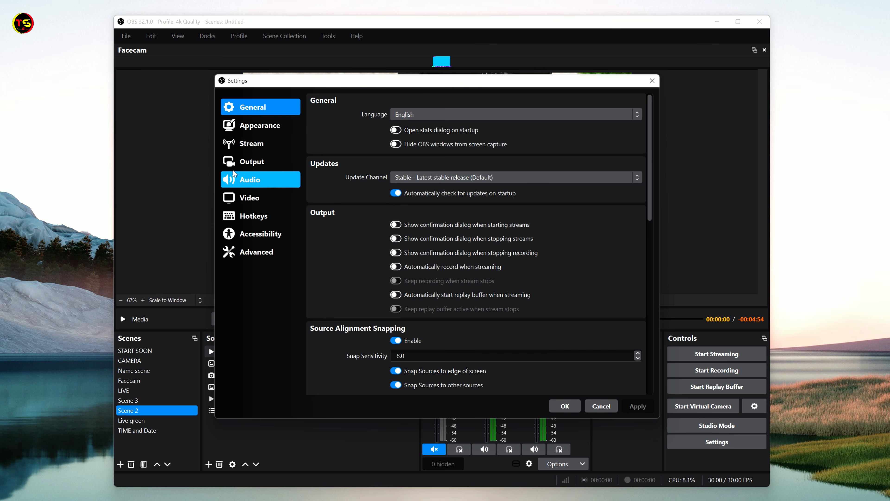
click(248, 150)
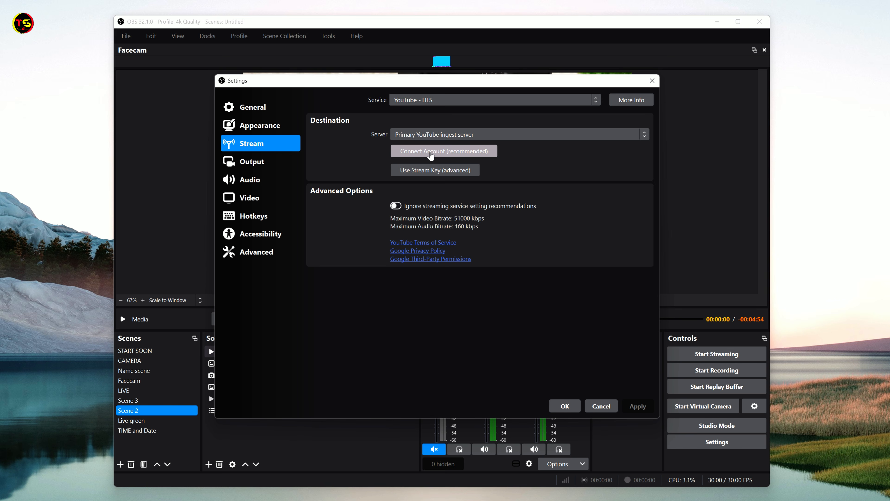
click(439, 175)
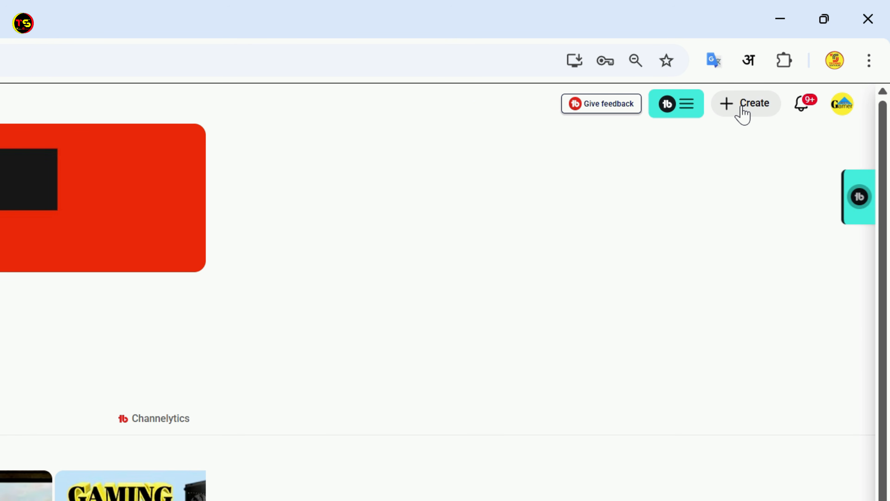
Switch to YouTube in the browser, go live, and start scheduling a stream from the live stream management page
click(742, 110)
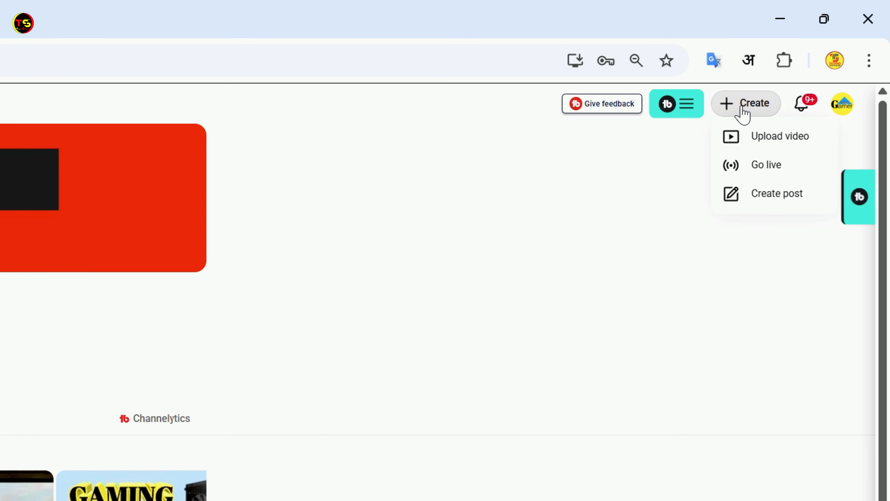
click(751, 170)
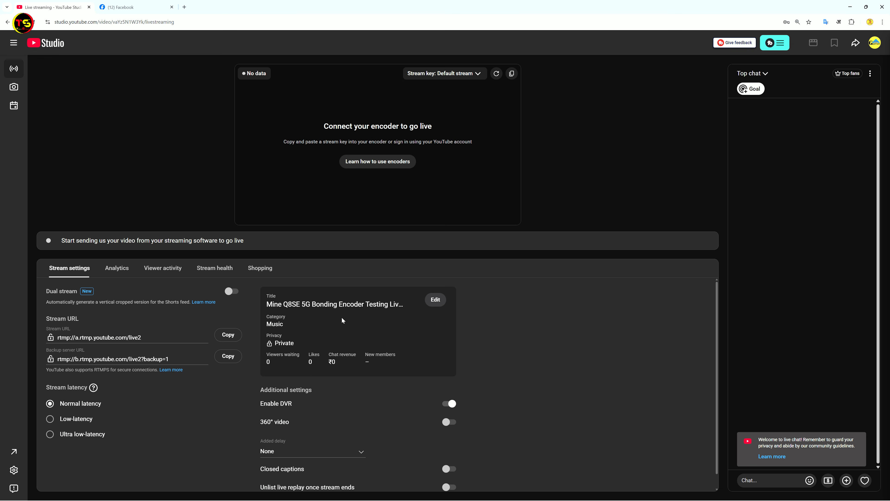
click(432, 306)
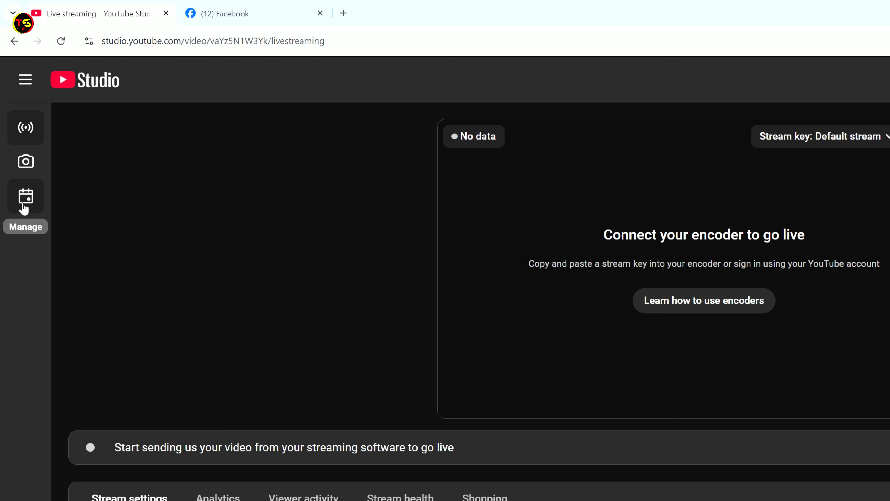
click(24, 207)
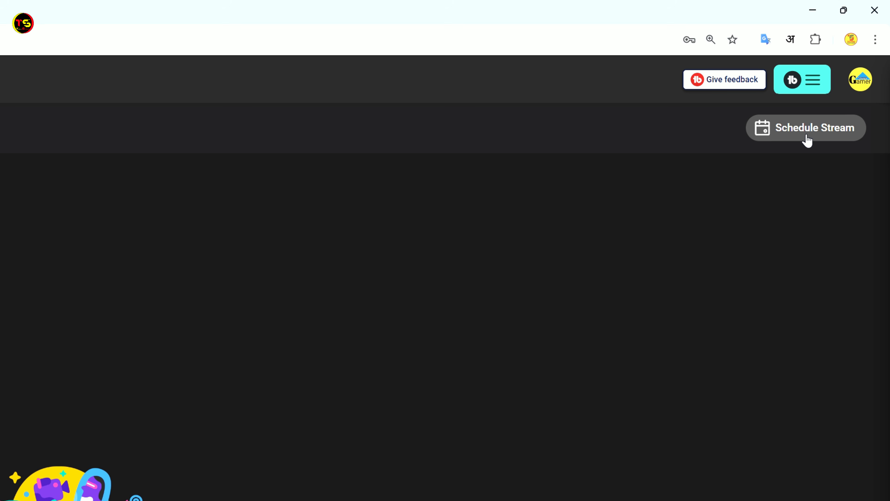
click(807, 140)
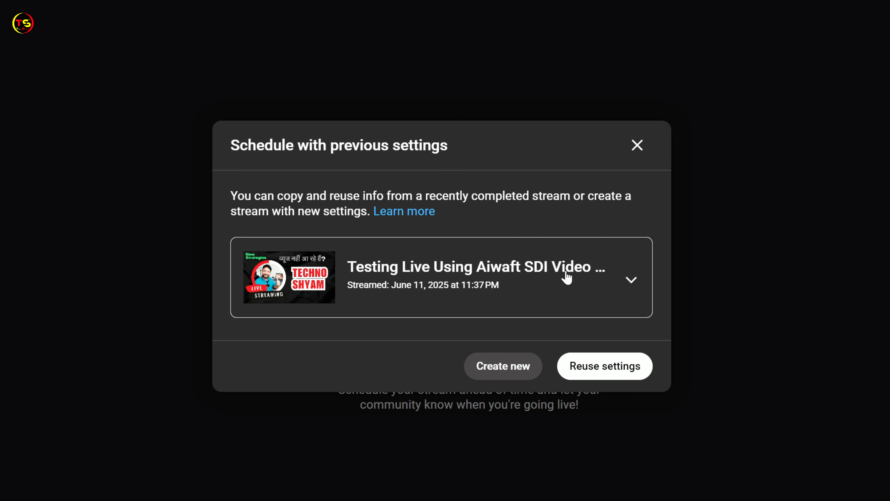
Look through the previous streams offered for reuse and create a new stream instead
click(632, 284)
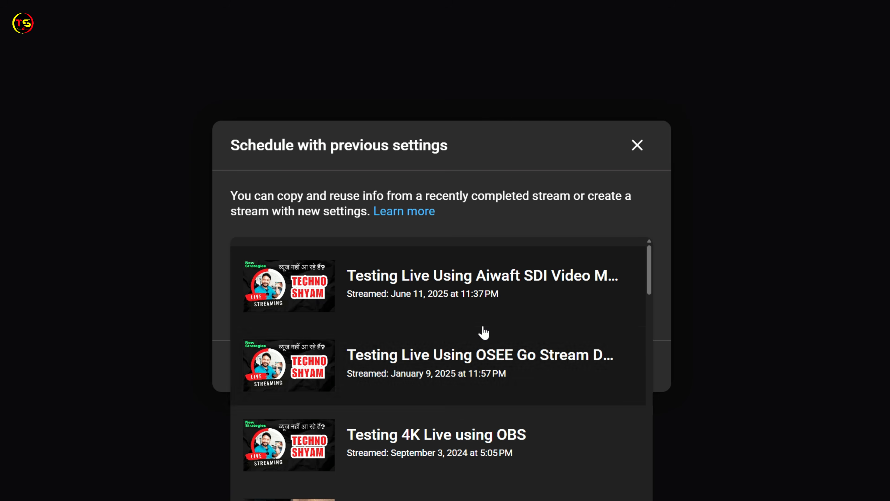
scroll(500, 365, down, 20)
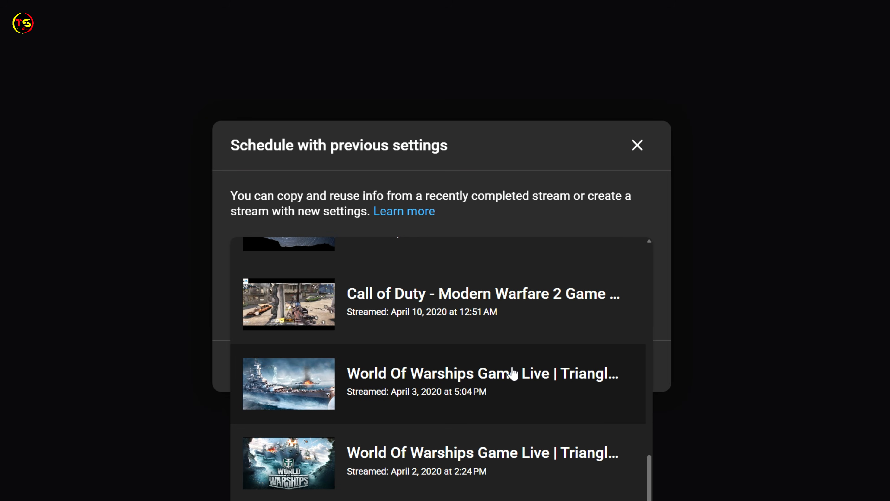
scroll(512, 373, up, 15)
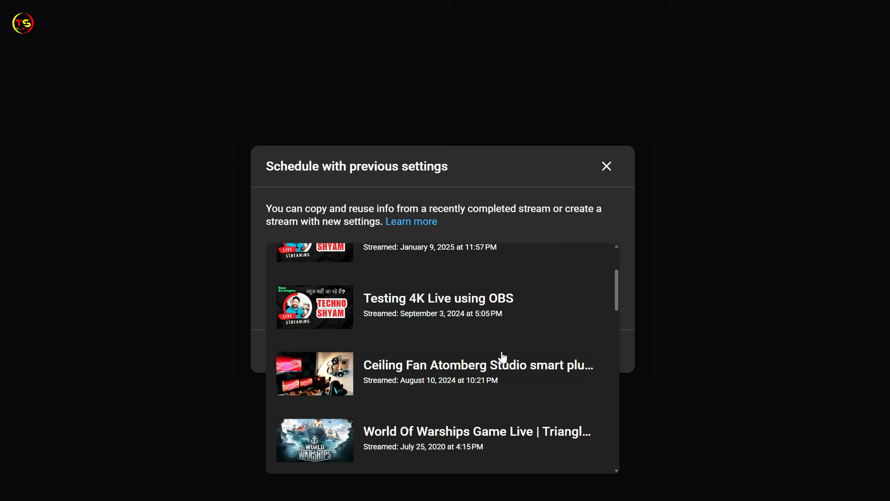
scroll(503, 356, up, 2)
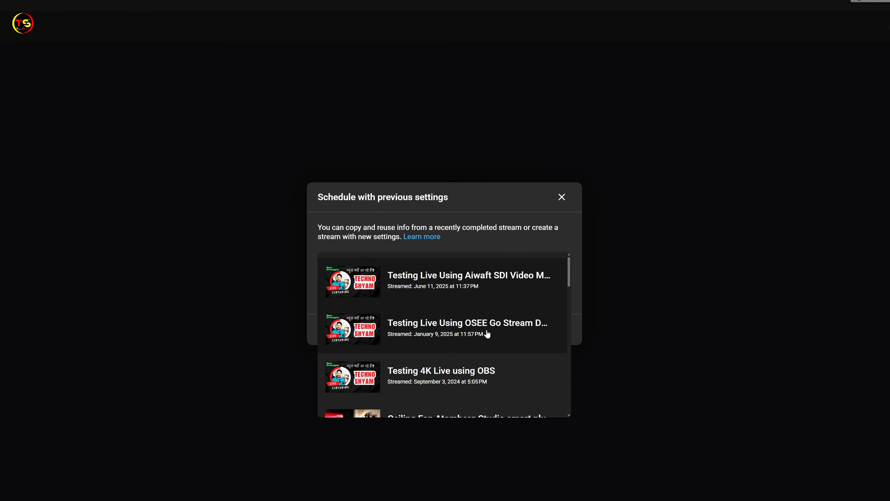
click(351, 292)
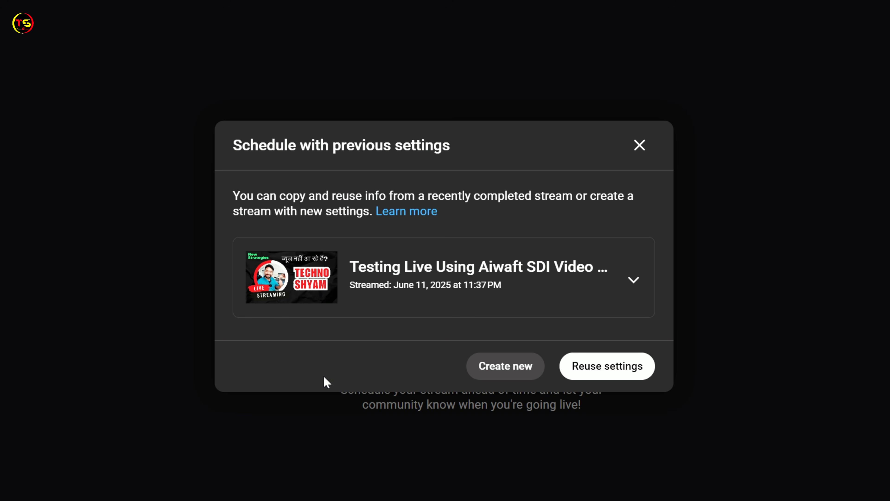
click(495, 366)
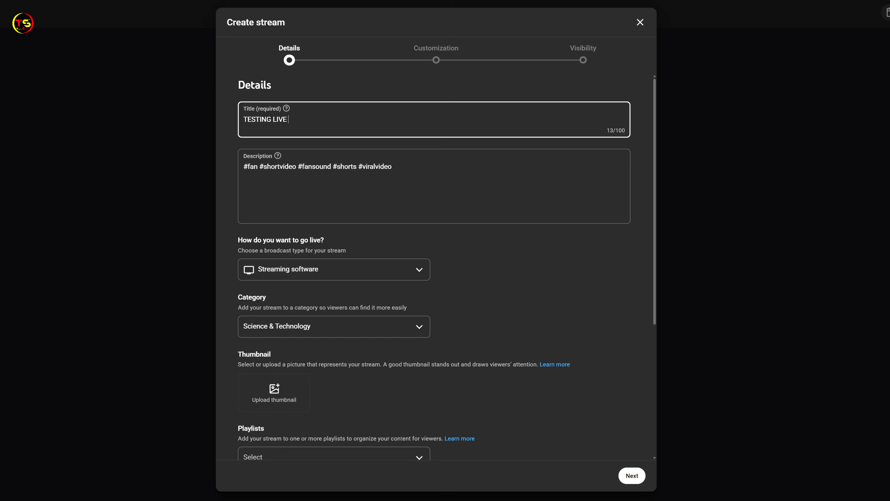
Replace the stream title with "AGARO Imperial Power Bank 20000 mAh 🔥 Worth Buying in 2026?"
drag(241, 119, 288, 119)
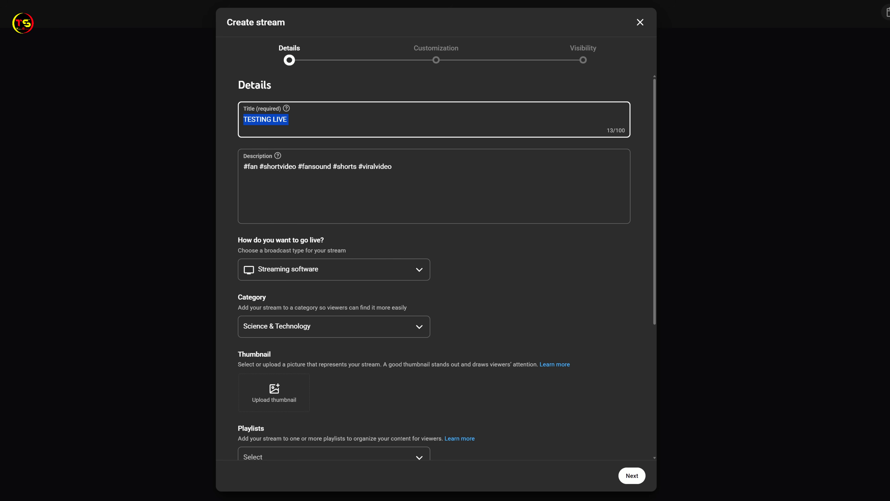
right_click(282, 121)
click(311, 184)
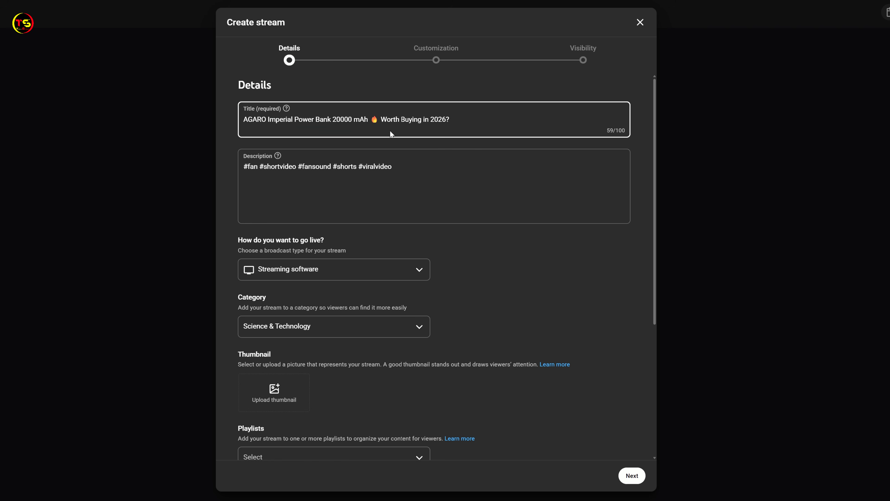
Replace the stream description with the copied AGARO Imperial power bank text and its hashtags
drag(396, 167, 225, 171)
key(BackSpace)
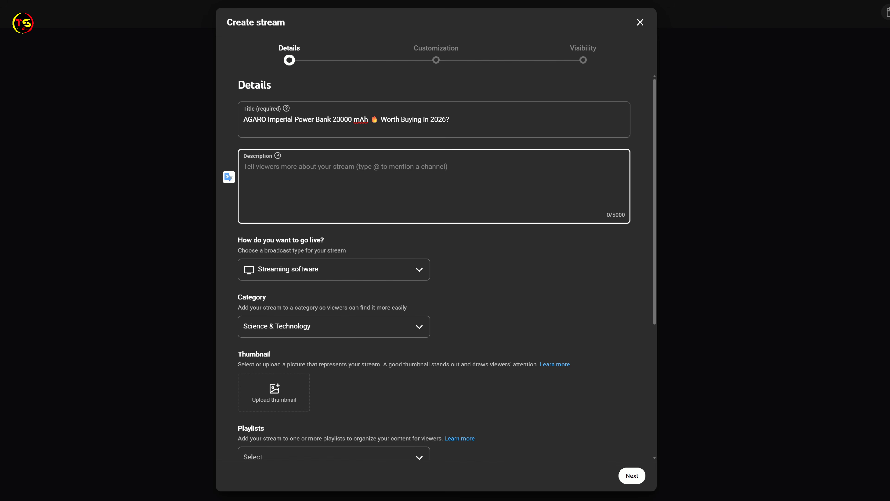
right_click(253, 164)
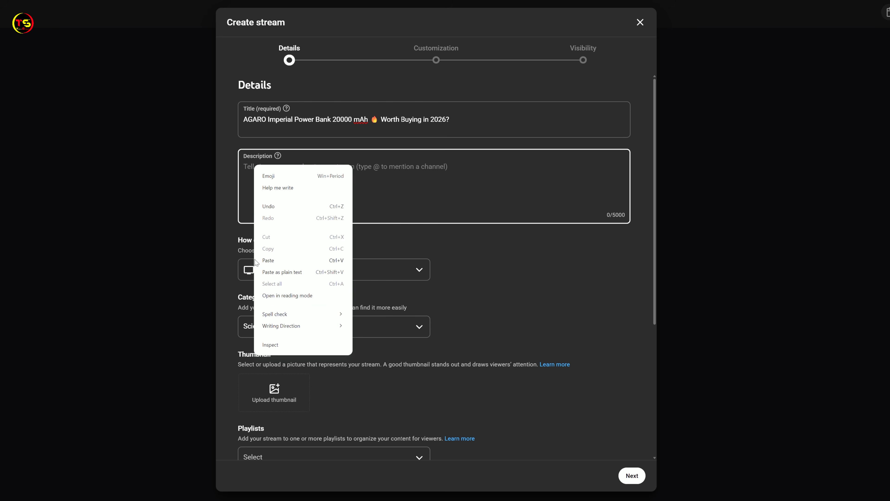
click(296, 260)
scroll(452, 295, down, 5)
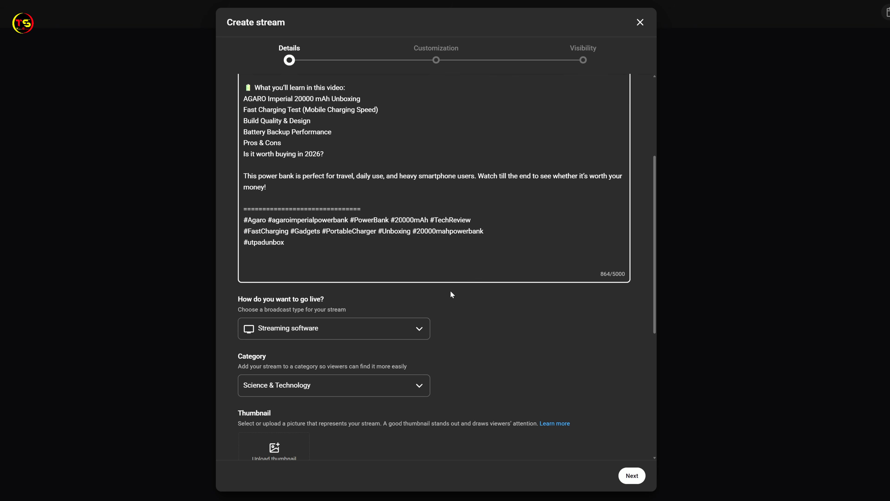
scroll(534, 269, down, 3)
Choose Streaming software as the broadcast type for the stream
click(271, 178)
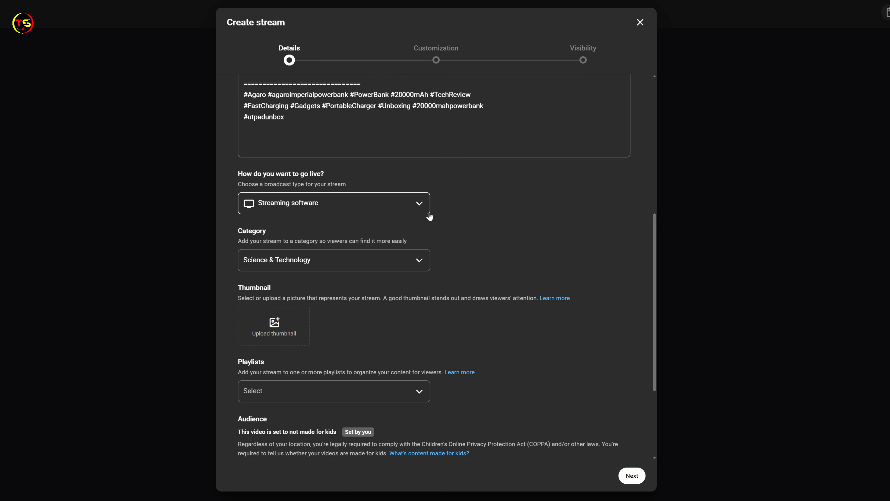
click(419, 205)
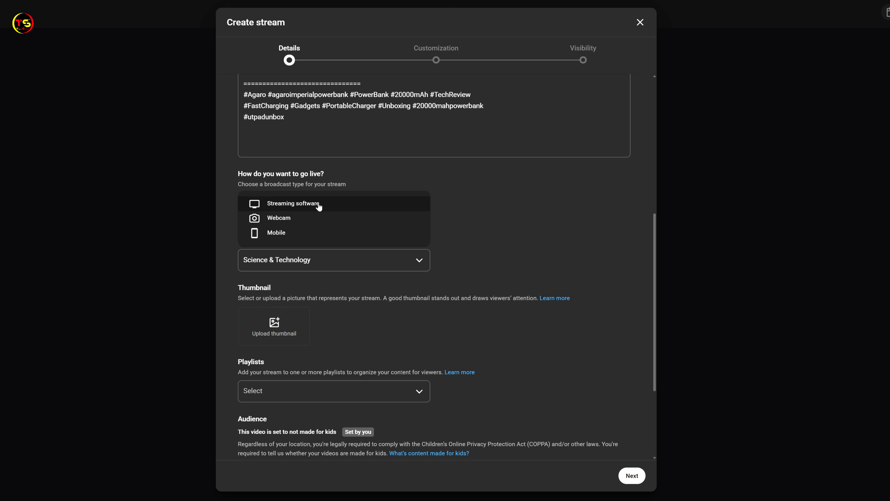
click(337, 207)
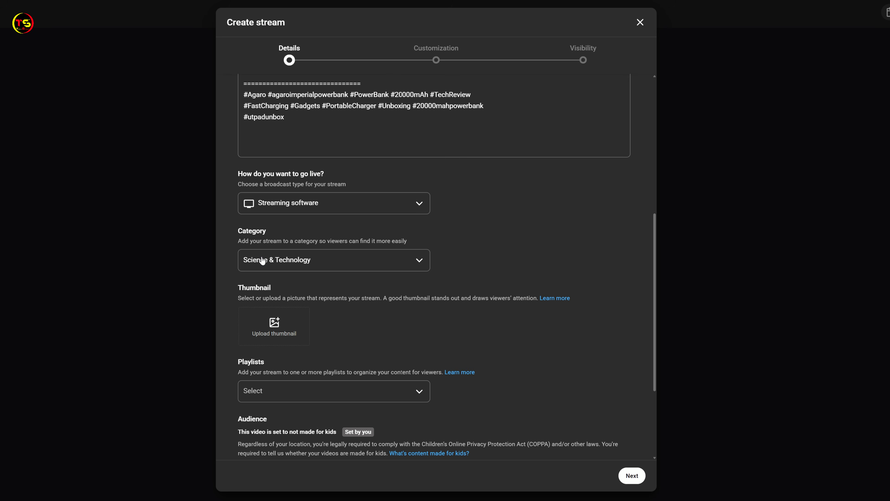
Upload the power bank thumbnail for the stream and add the stream to the Gaming Gadgets playlist
scroll(364, 259, down, 1)
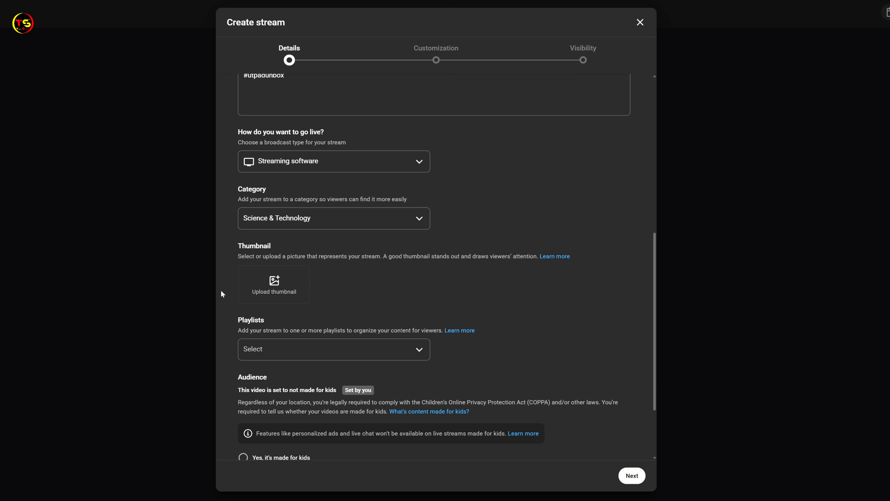
click(273, 282)
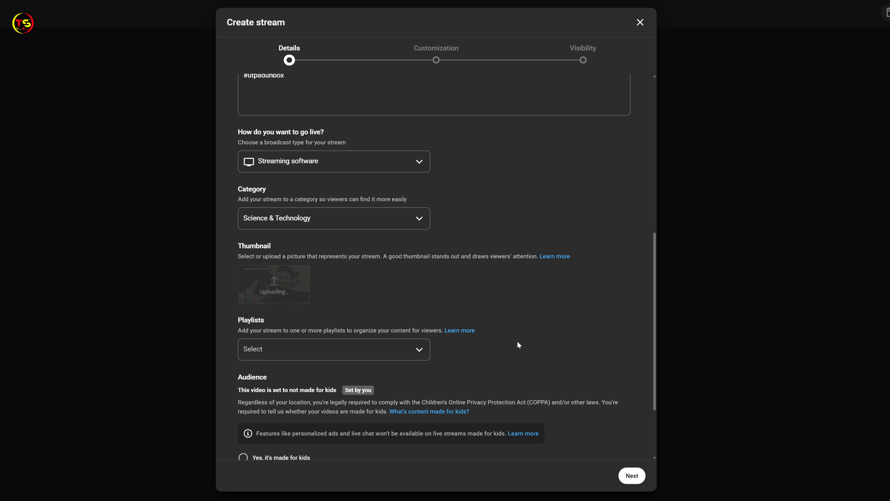
click(421, 351)
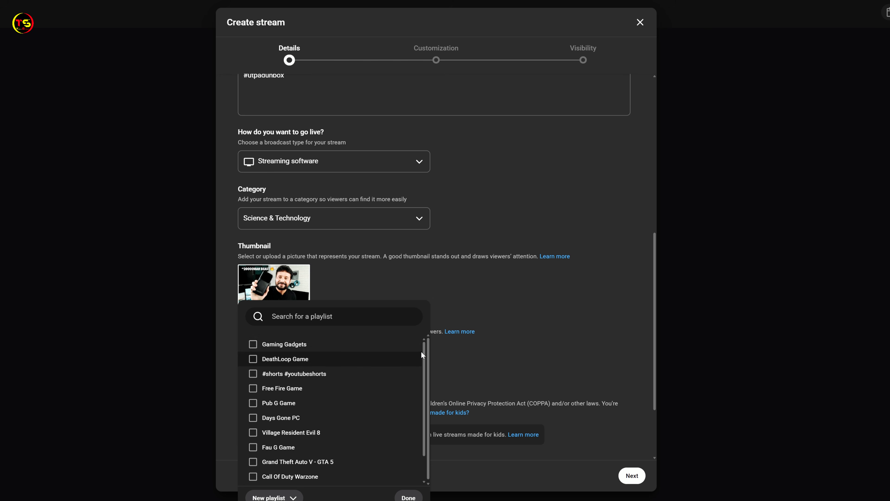
click(291, 344)
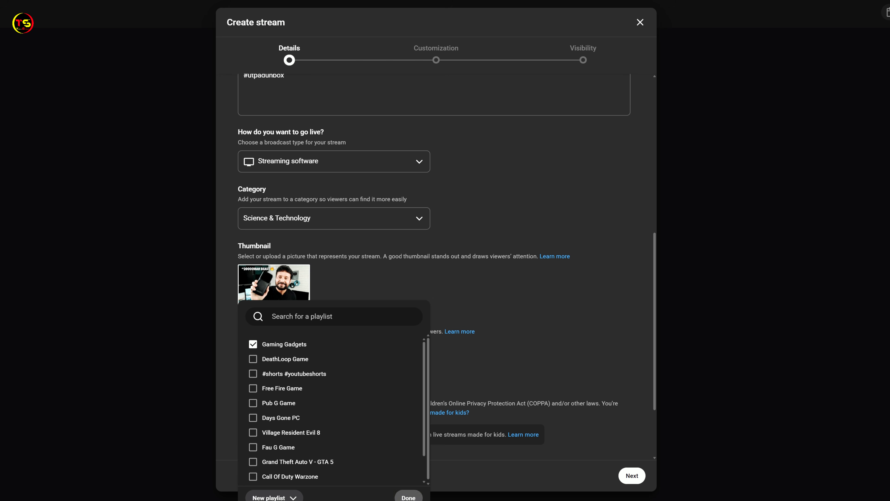
click(408, 497)
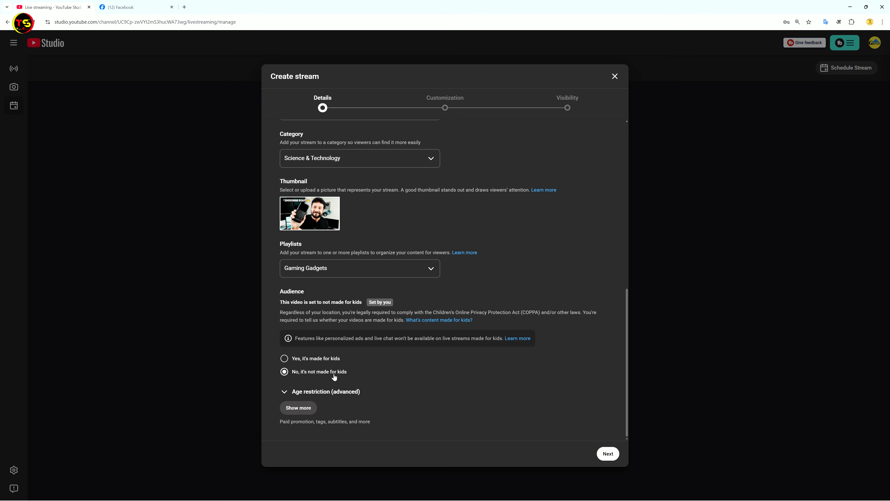
Expand the additional stream details and paste the copied AGARO power bank tags, starting with "AGARO Imperial Power Bank 20000 mAh"
click(300, 407)
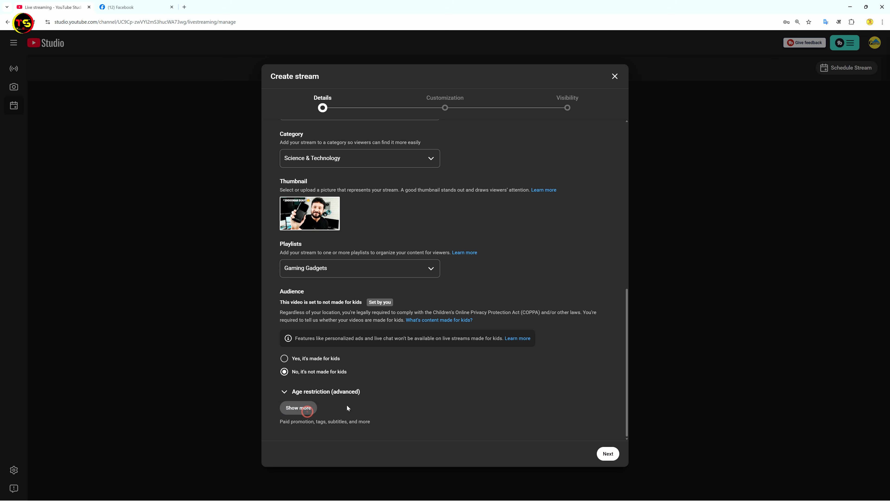
scroll(458, 370, down, 2)
scroll(459, 370, down, 7)
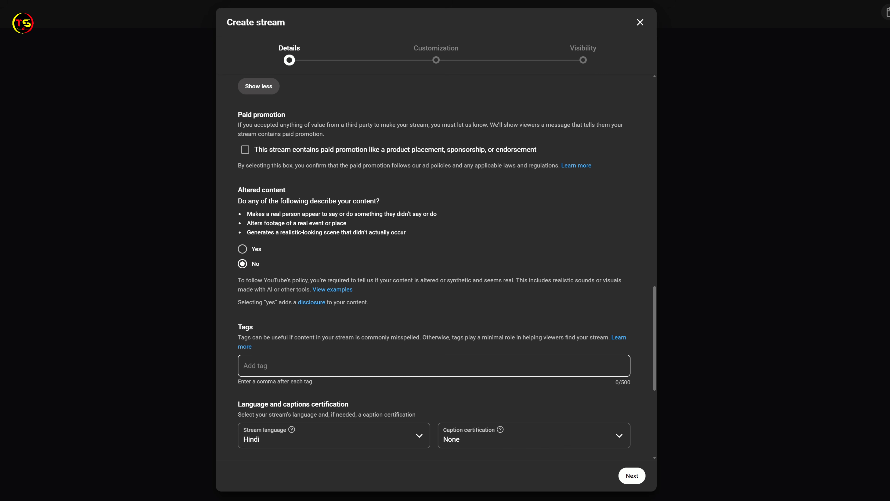
click(250, 366)
right_click(252, 365)
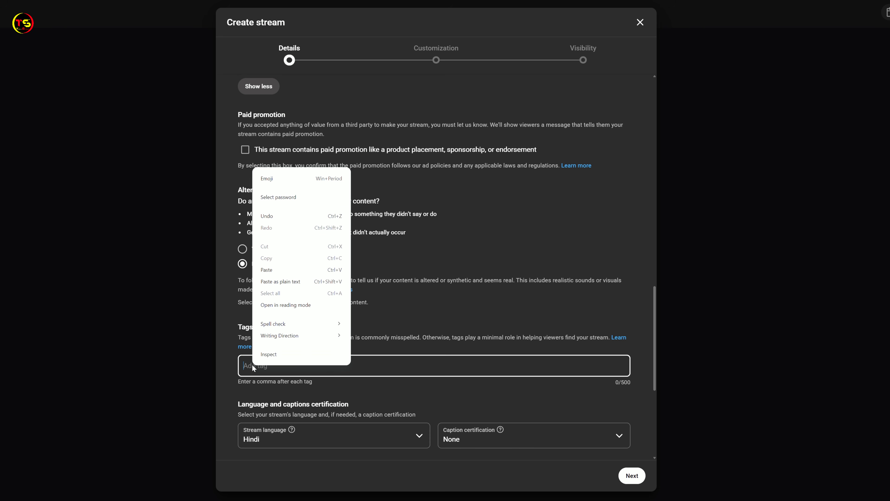
click(272, 269)
scroll(270, 264, down, 3)
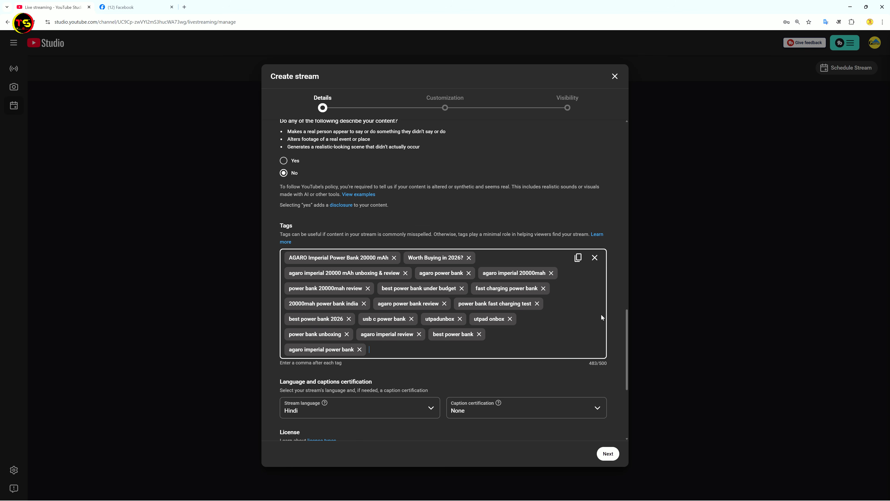
Keep the customization settings and Private visibility as they are and finish creating the stream
scroll(595, 315, down, 3)
click(632, 475)
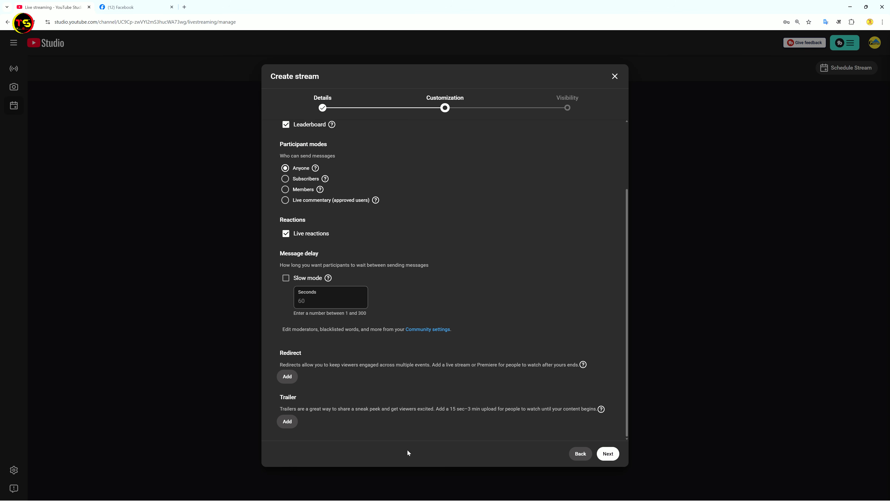
click(607, 455)
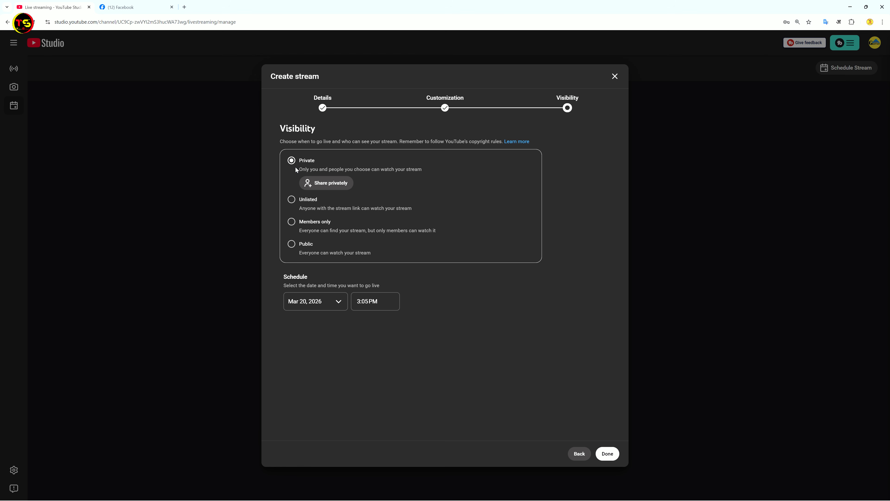
click(608, 453)
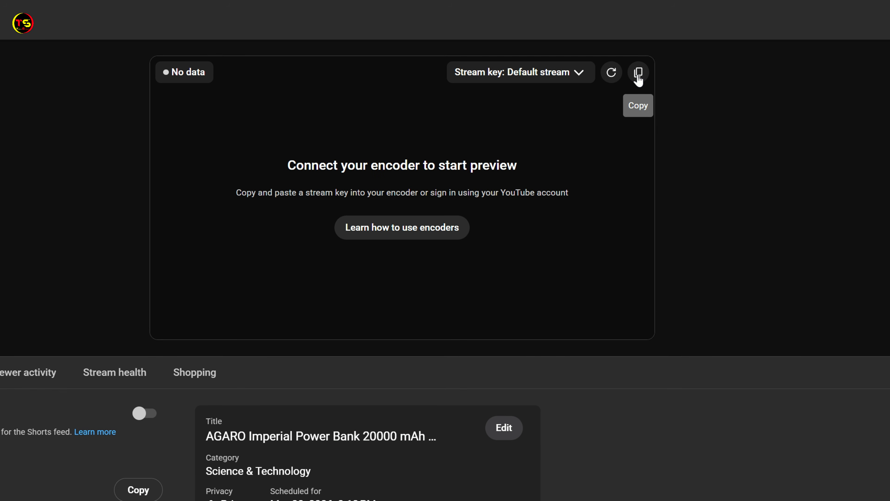
Create a new stream key named "Testing" with HLS (Advanced) as the streaming protocol
click(580, 78)
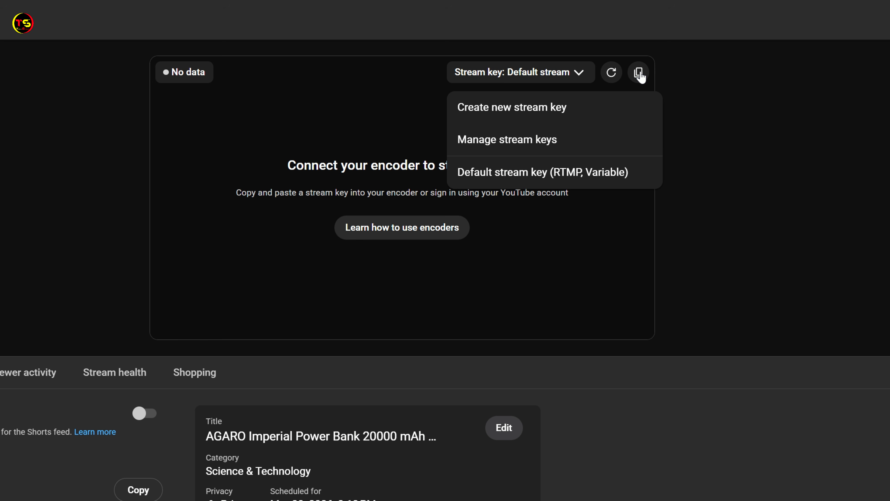
click(508, 111)
click(343, 282)
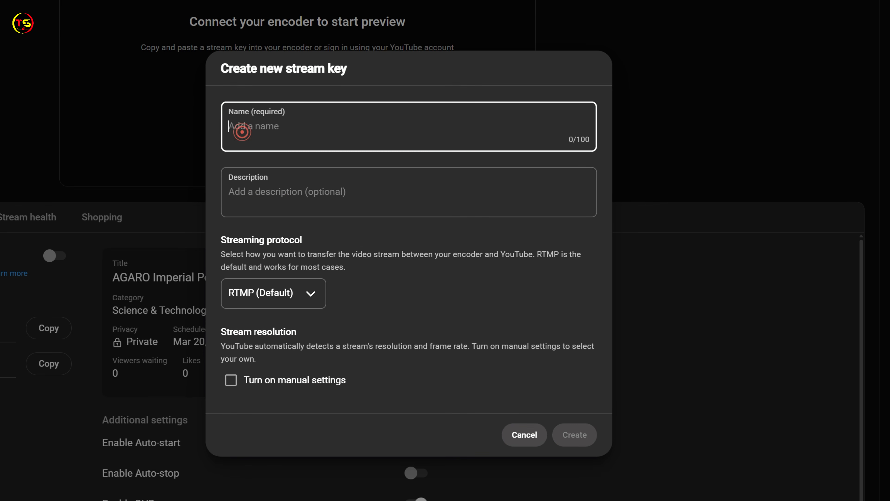
text(Testi)
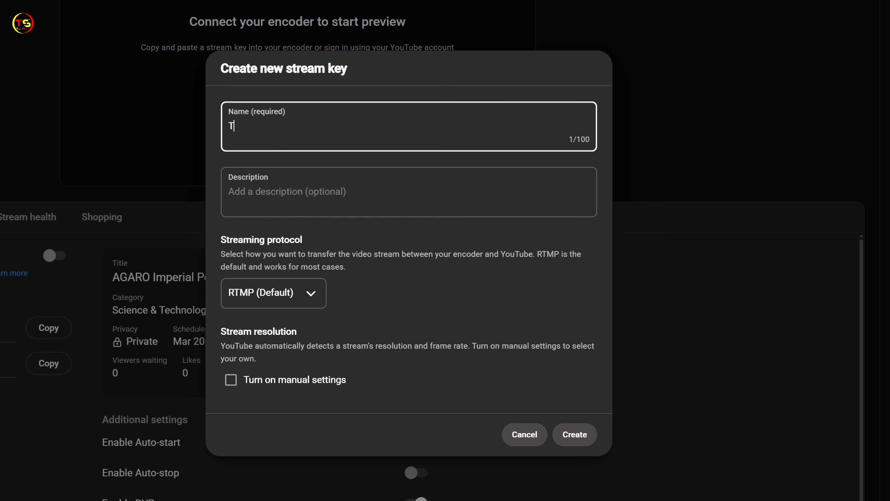
text(ng)
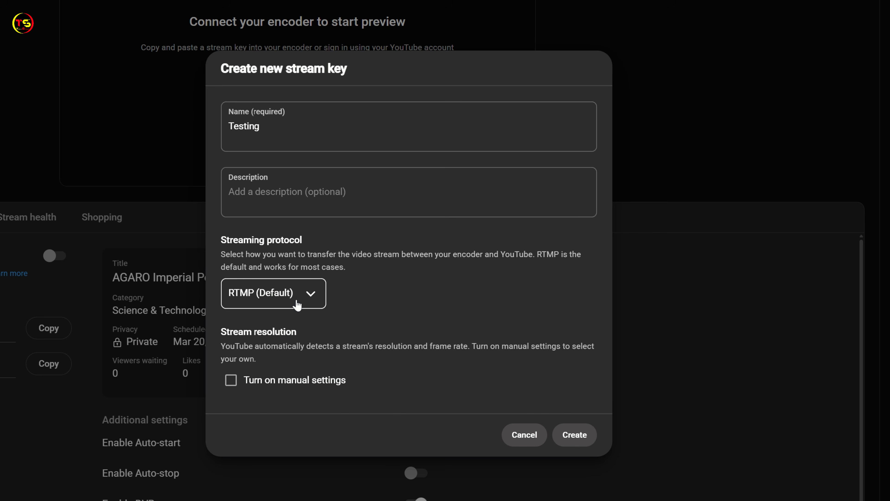
click(310, 299)
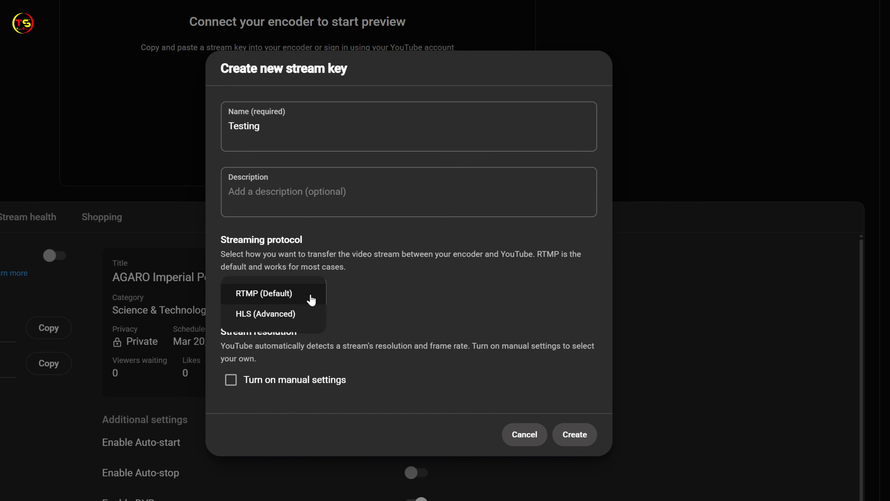
click(249, 316)
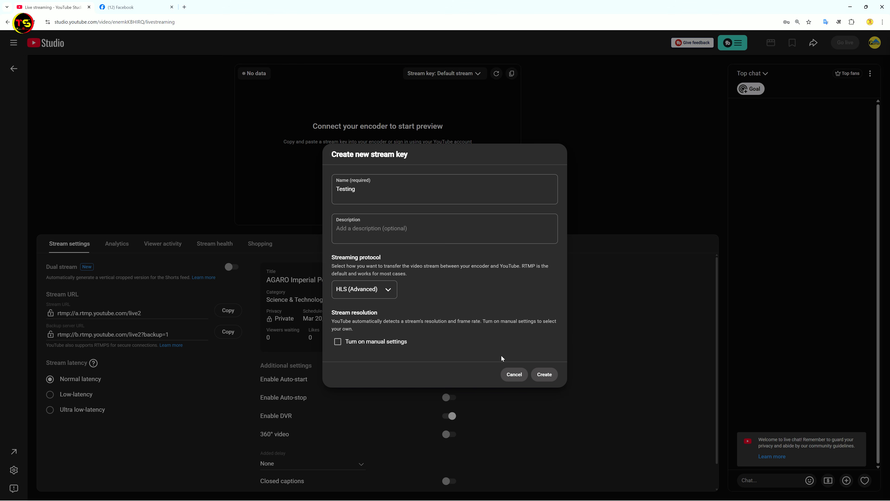
click(542, 373)
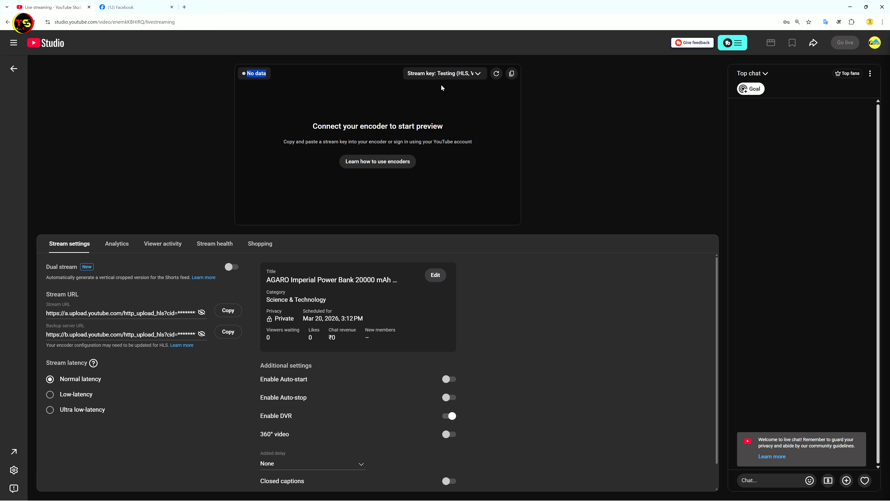
Select the Testing (HLS, Variable) stream key for the stream and copy it
click(477, 73)
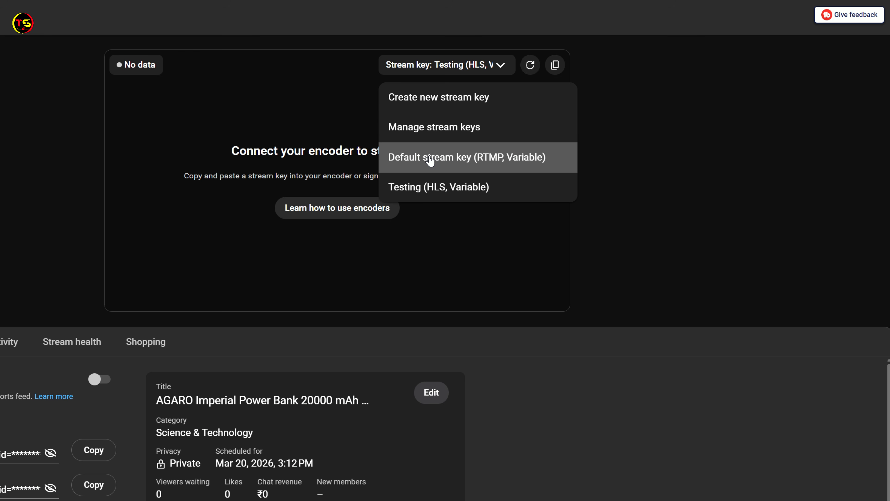
click(426, 194)
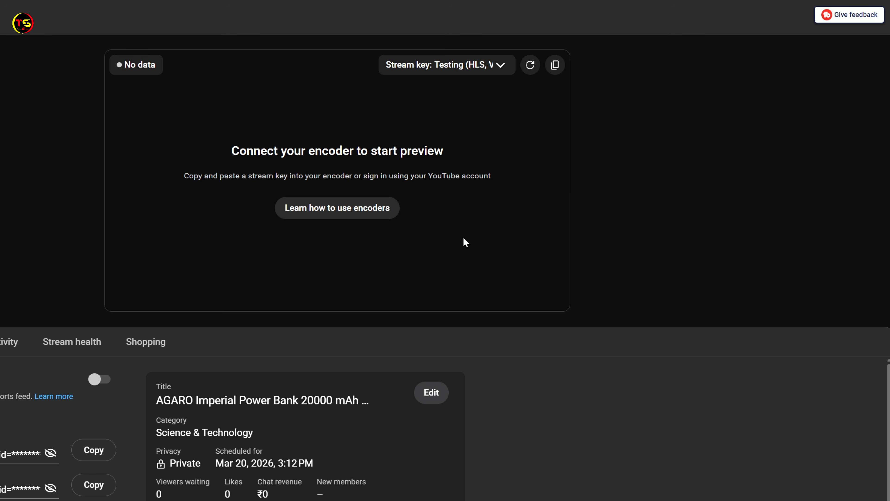
click(555, 69)
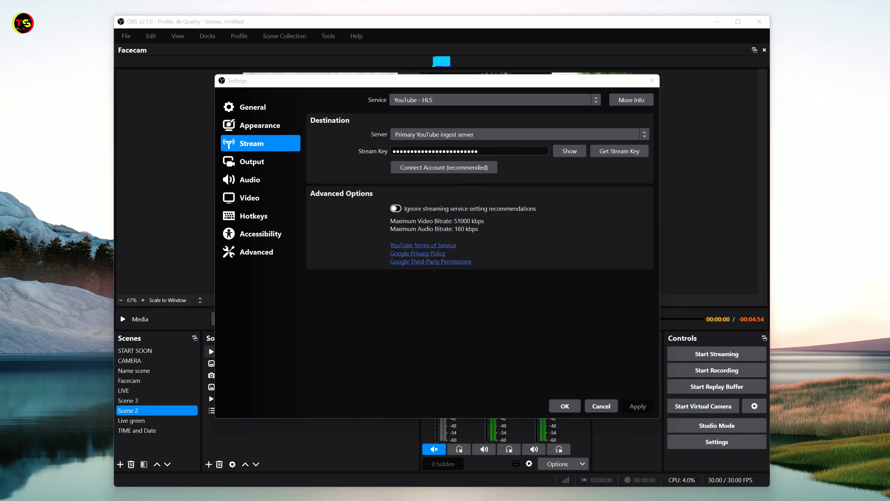
Switch to OBS, replace the stream key in the YouTube - HLS settings with the copied key, and apply the settings
drag(483, 151, 392, 151)
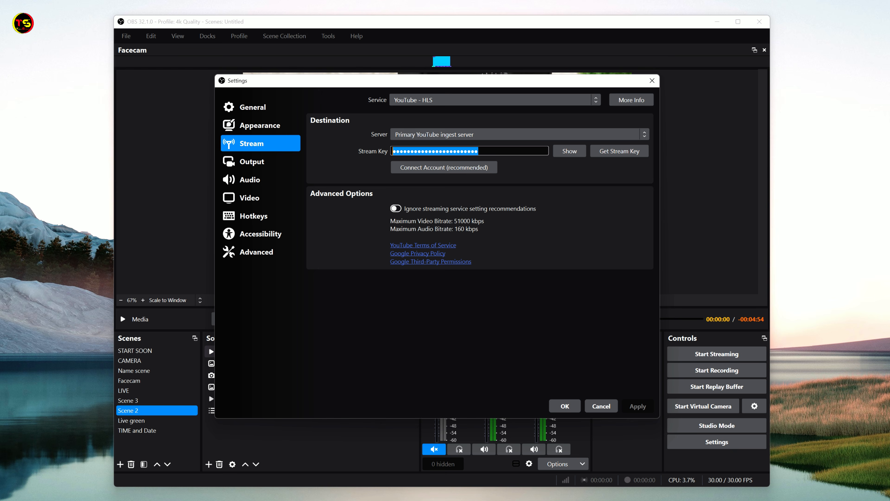
key(BackSpace)
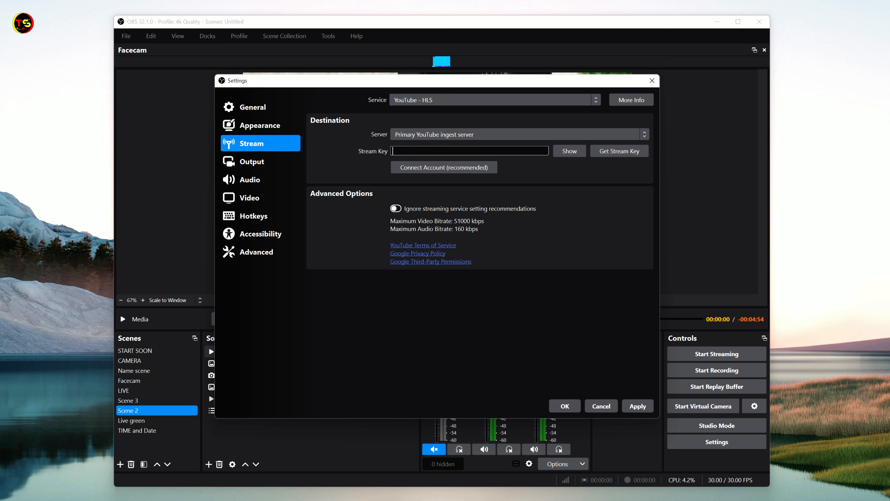
key(ctrl+v)
click(641, 406)
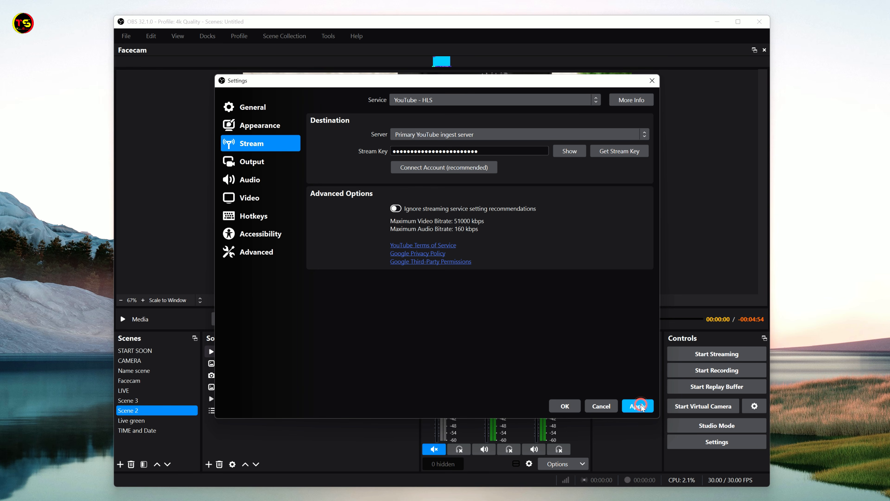
click(565, 406)
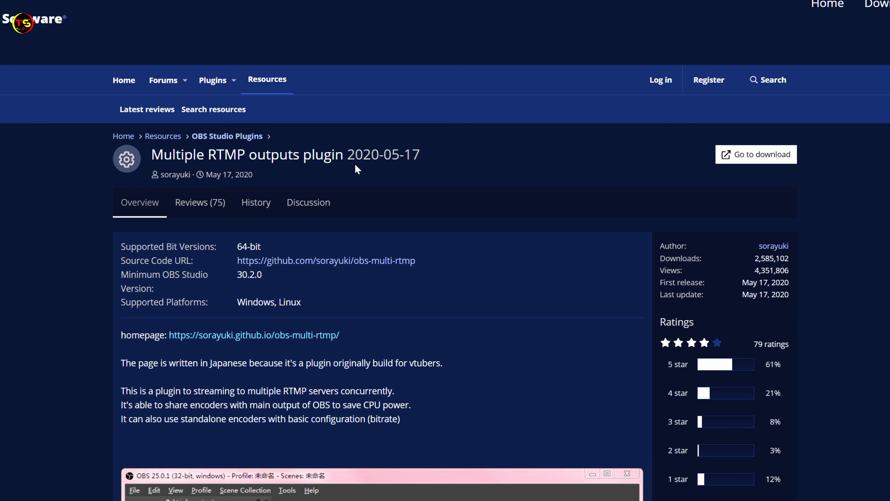
From the Multiple RTMP outputs plugin page in the browser, go to the release for OBS 32 and download obs-multi-rtmp-0.7.3.0-windows-x64-Installer.exe
click(756, 159)
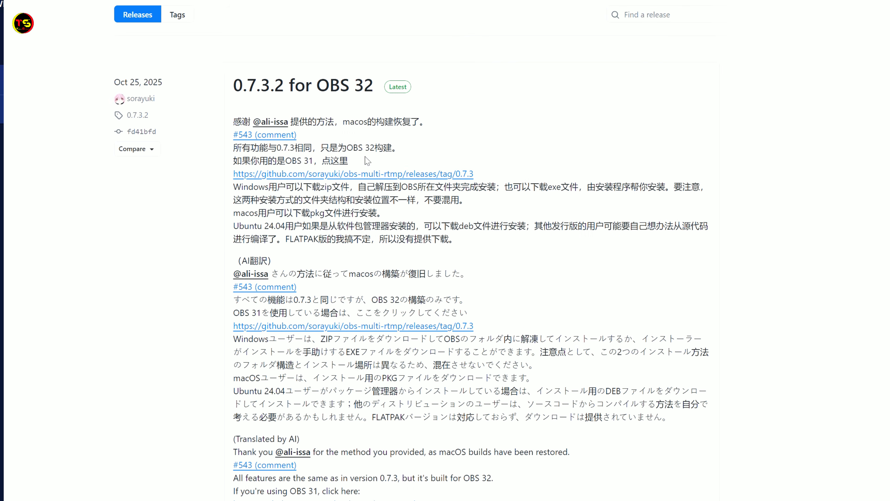
scroll(813, 281, down, 10)
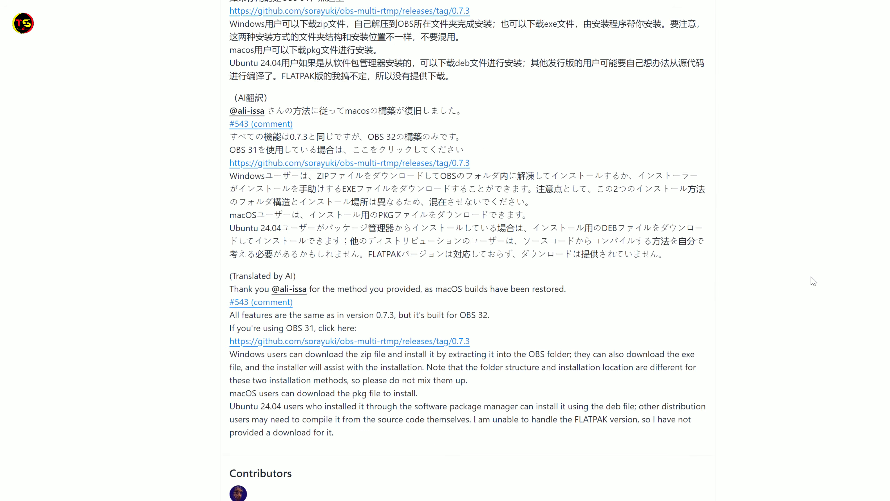
scroll(813, 282, down, 1)
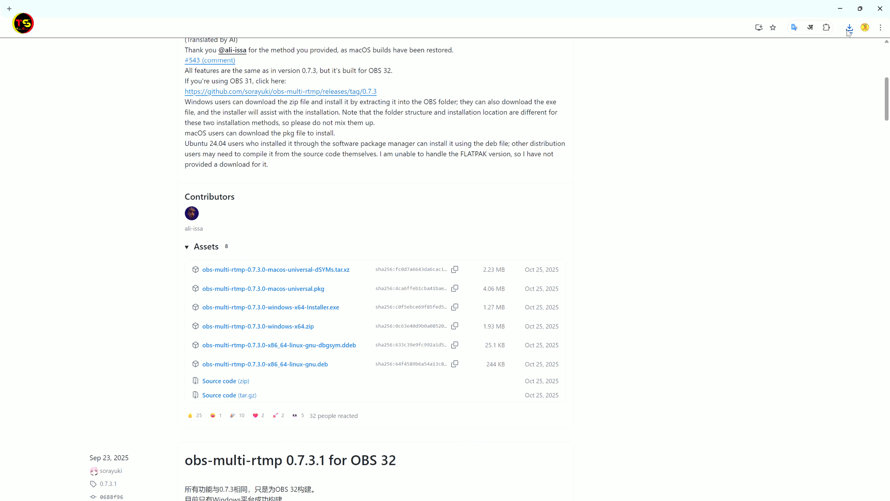
Run the downloaded obs-multi-rtmp installer and install the plugin in C:\ProgramData\obs-studio\plugins
click(848, 28)
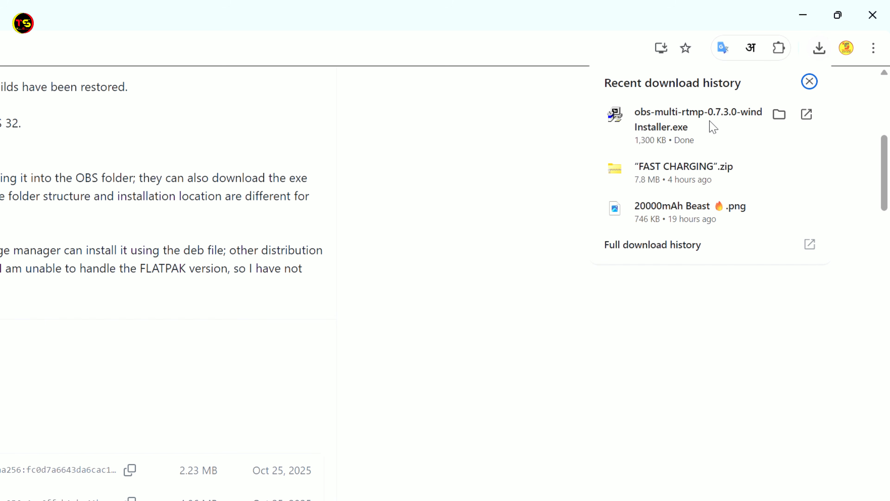
click(680, 116)
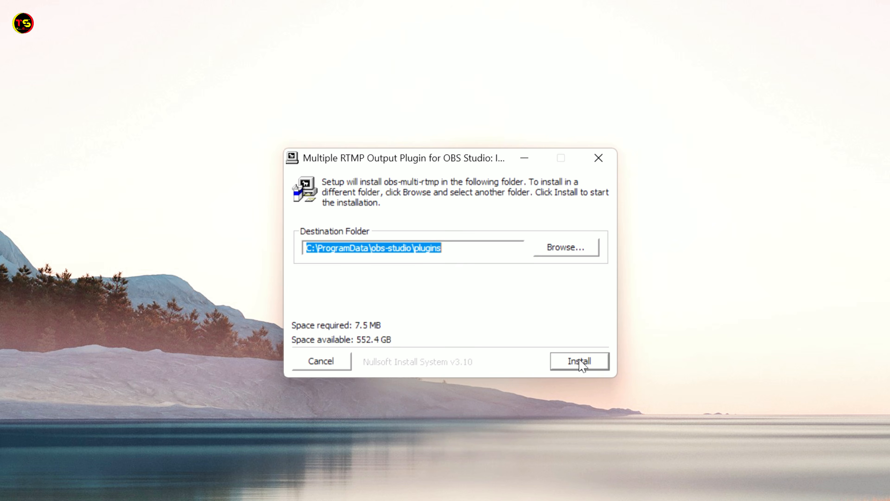
click(580, 361)
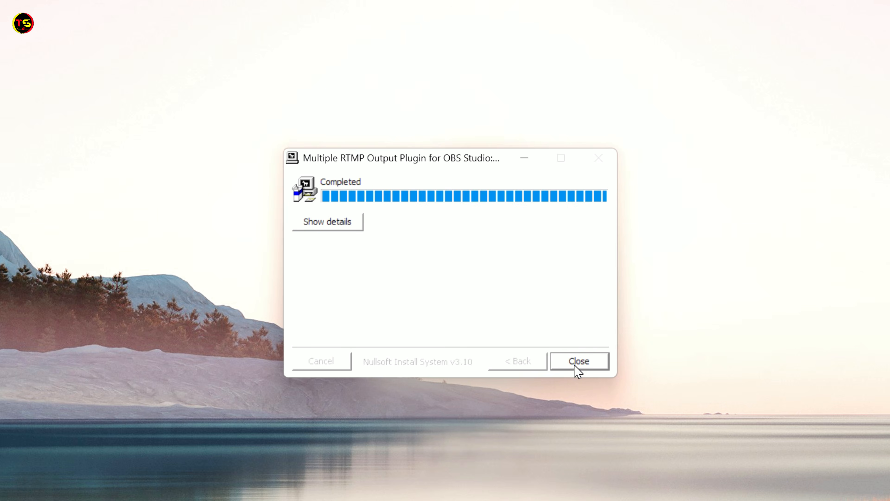
click(576, 367)
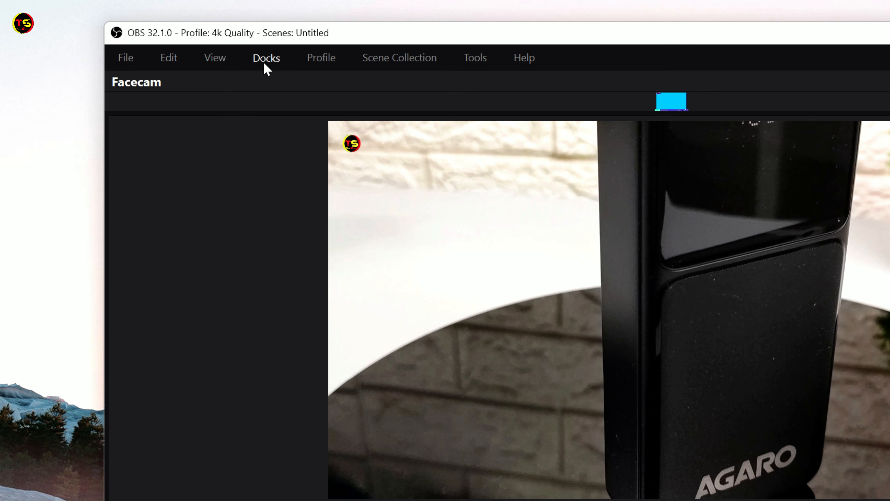
Show the Multiple output dock in OBS
click(265, 58)
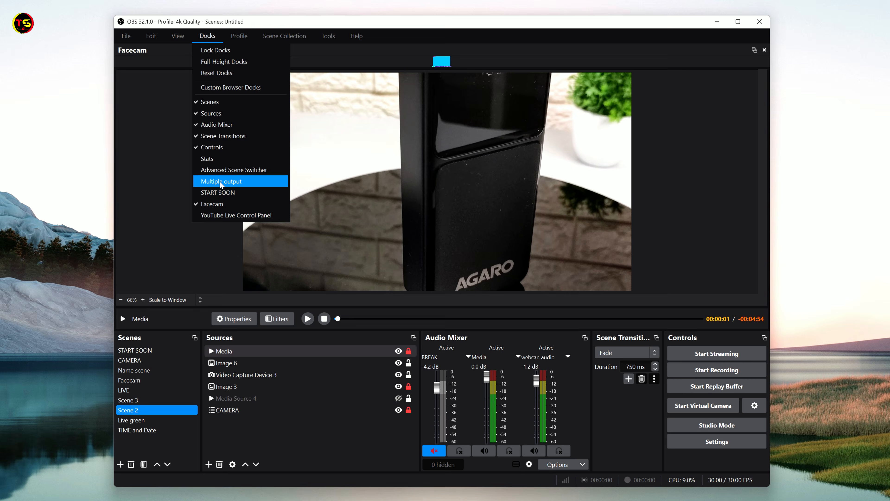
click(221, 185)
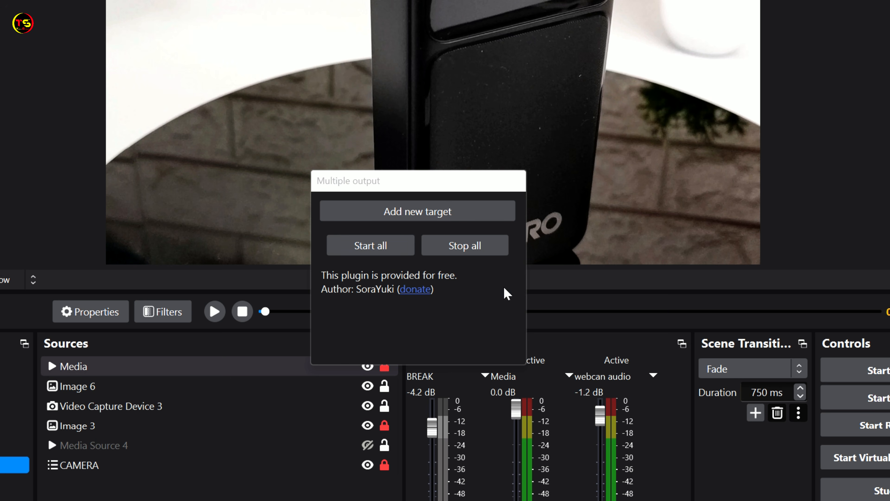
Add a new target in the Multiple output dock and name it "Facebook live"
click(412, 217)
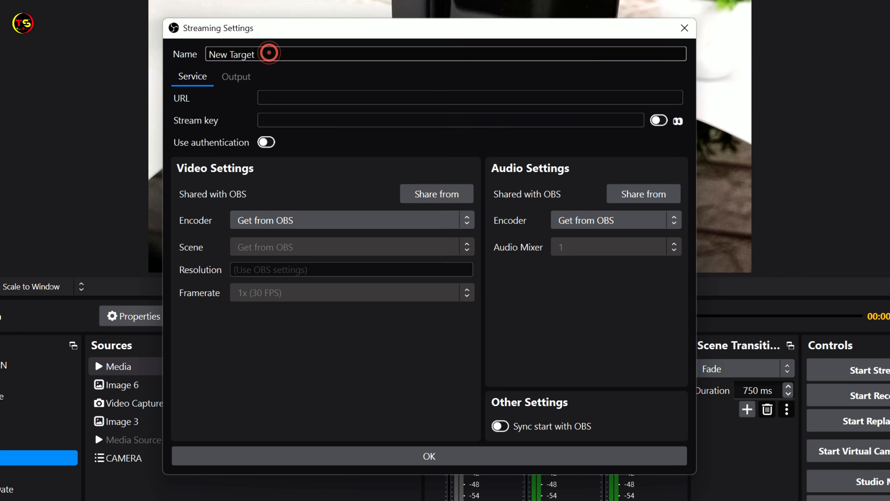
drag(313, 147, 275, 148)
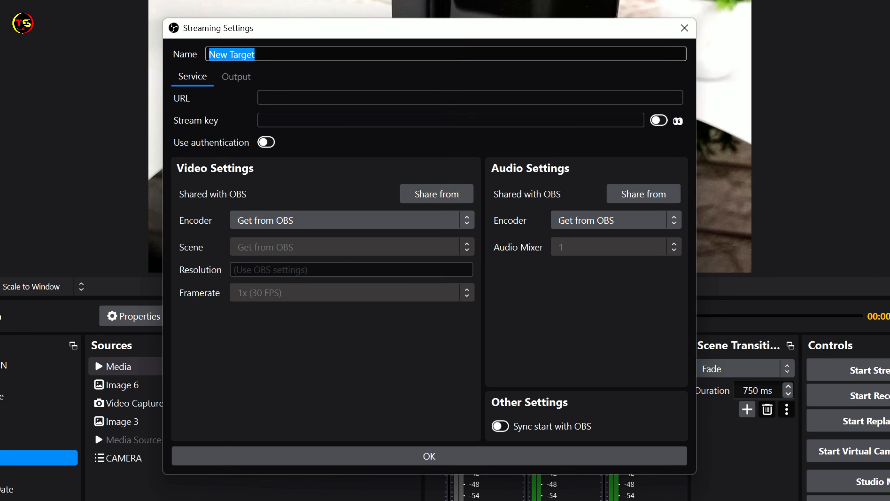
text(Facebook live)
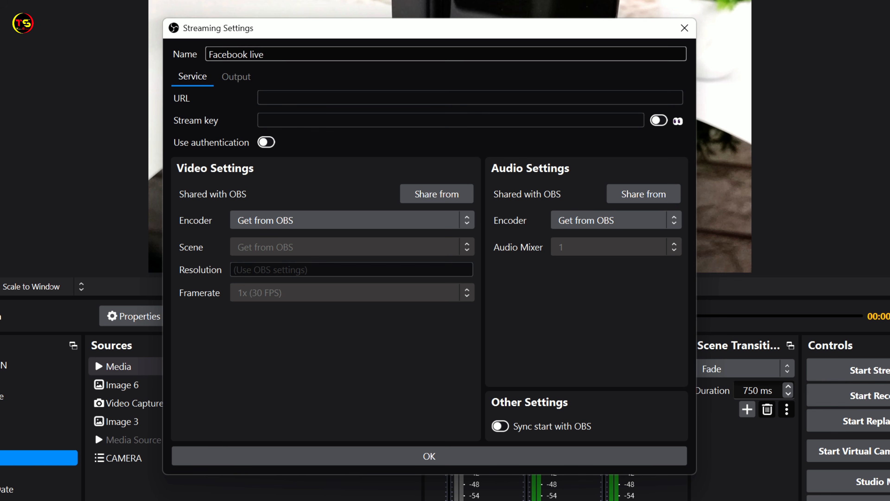
key(Tab)
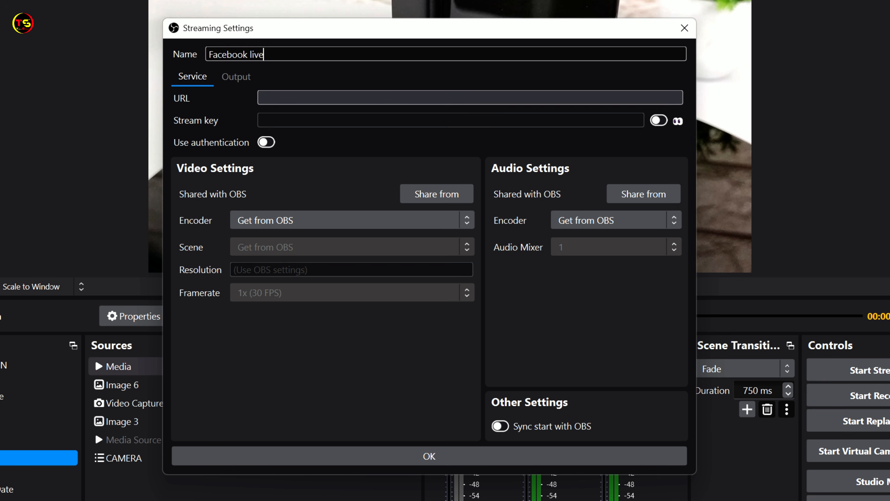
key(Tab)
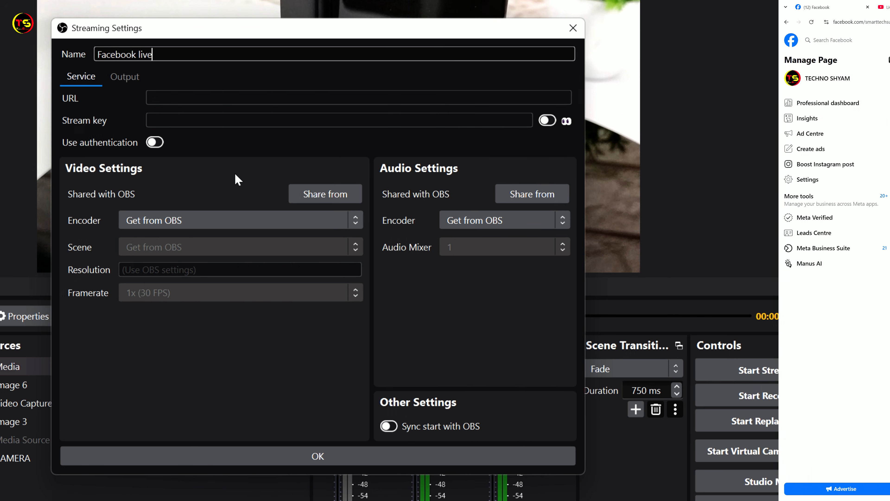
On the Facebook page in the browser, set up a live video with streaming software and copy the server URL from its advanced settings
scroll(789, 205, down, 1)
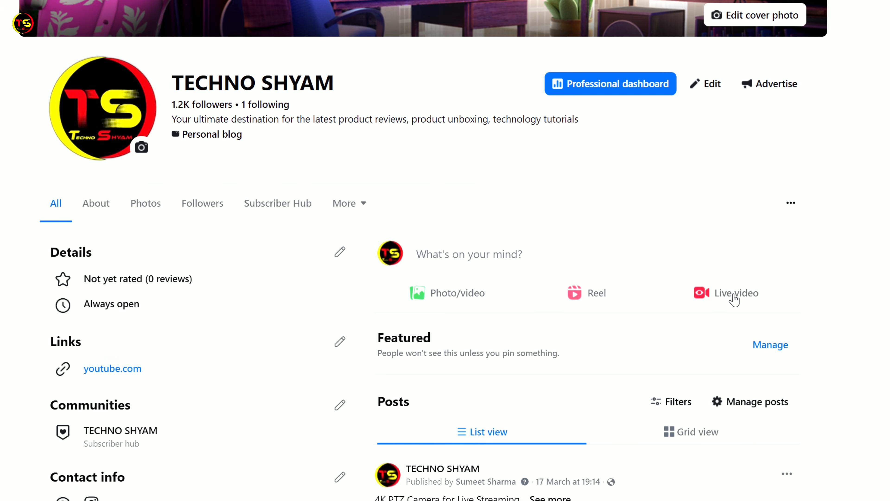
click(734, 299)
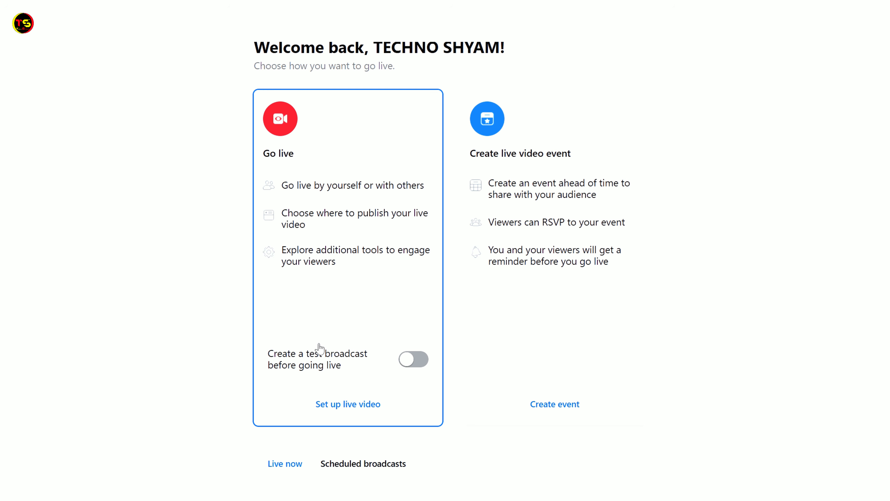
click(355, 411)
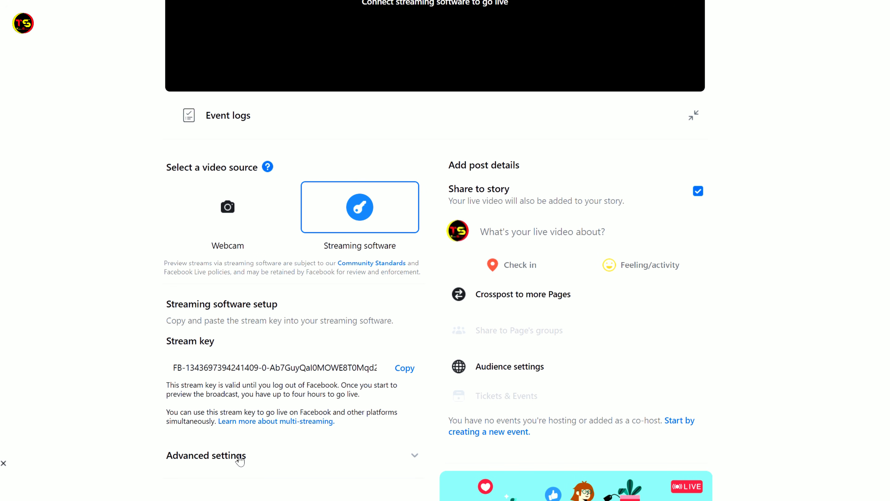
click(334, 458)
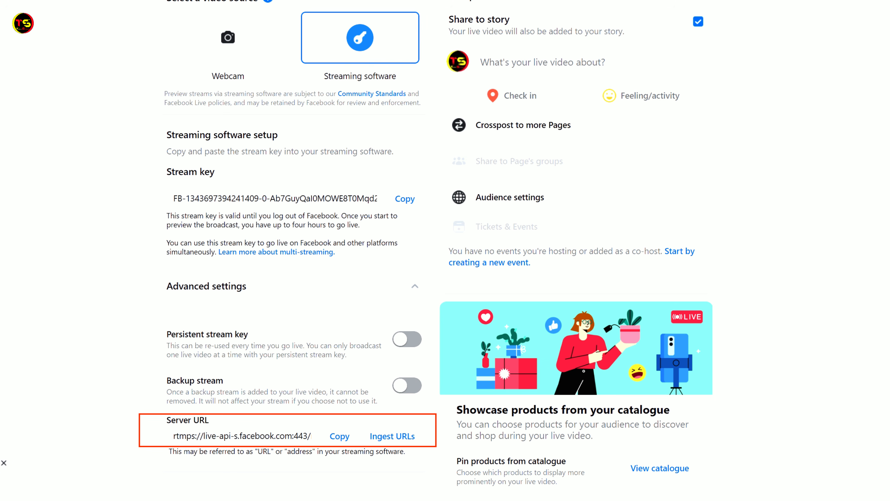
click(339, 437)
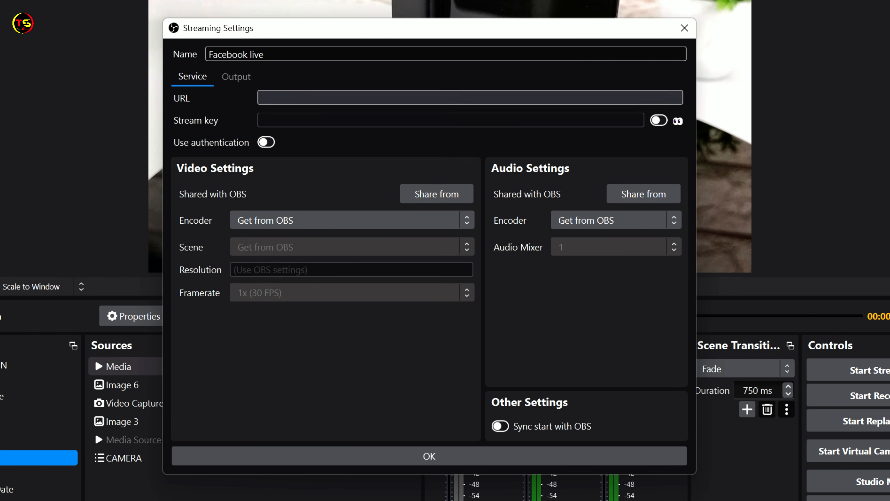
Switch to OBS and paste the copied Facebook server URL as the URL of the Facebook live target
click(266, 98)
right_click(266, 99)
click(296, 183)
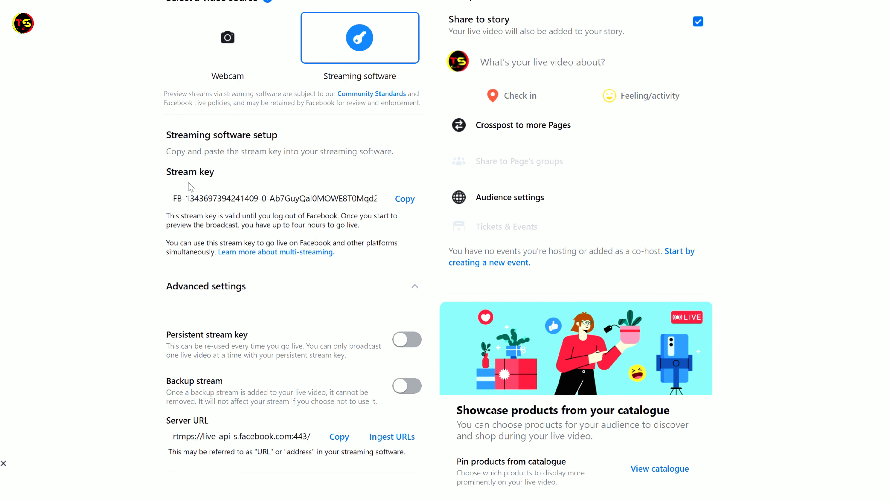
Copy the stream key from Facebook, paste it as the Facebook live target's stream key in OBS, and save the target
click(404, 198)
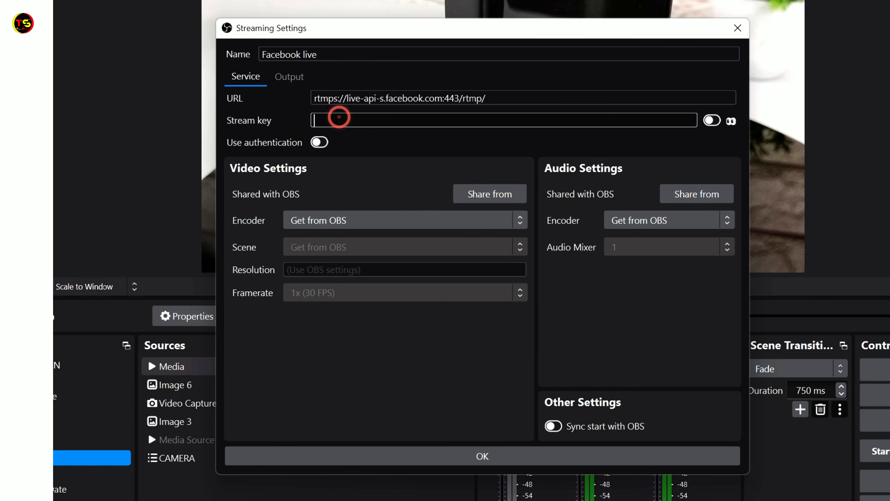
right_click(339, 119)
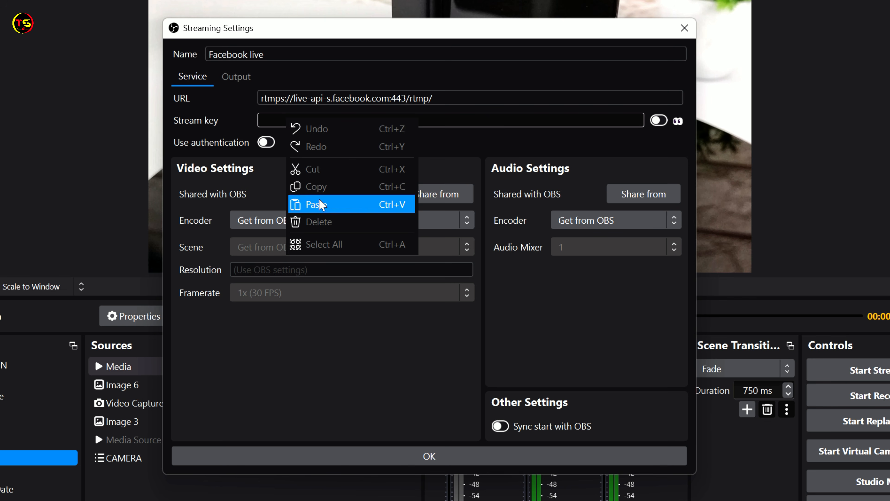
click(369, 203)
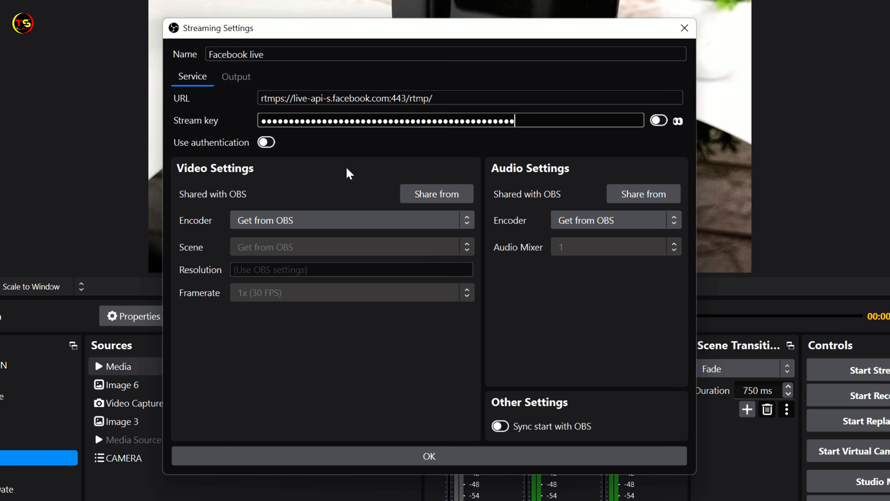
click(435, 462)
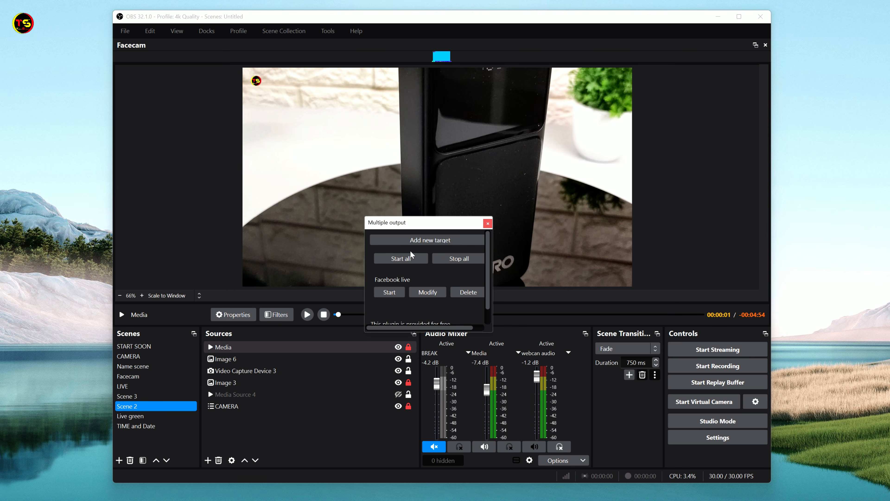
Review the Facebook live target's service, video and audio settings in the Multiple output dock and accept them
drag(487, 260, 490, 282)
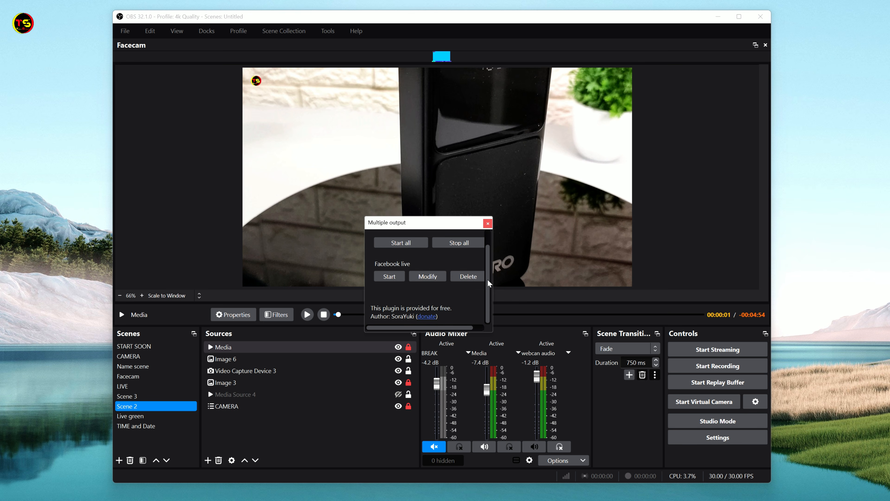
scroll(402, 298, up, 3)
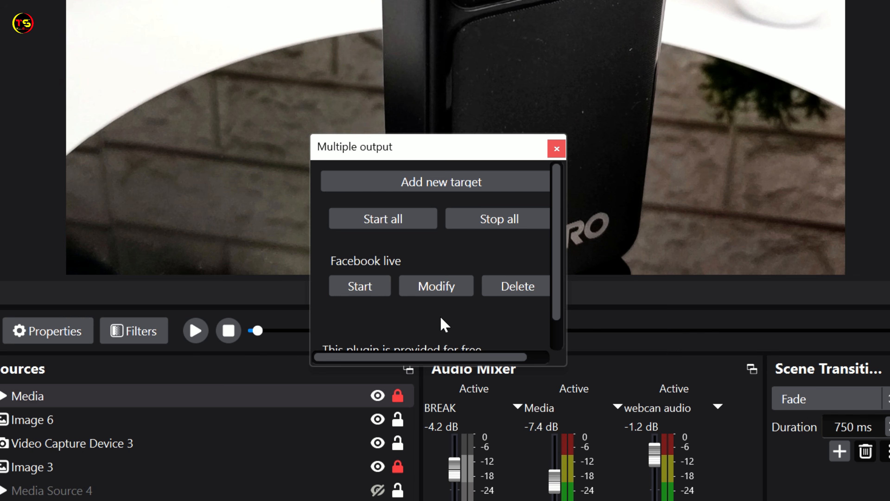
click(439, 289)
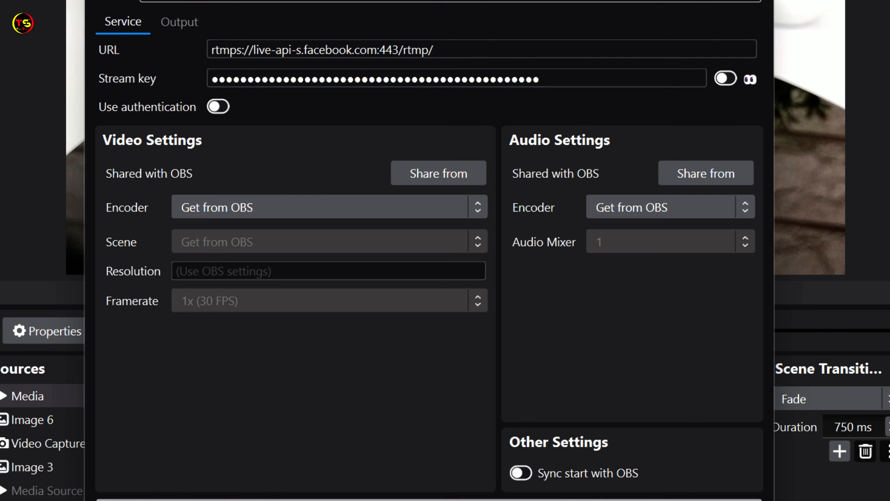
click(526, 499)
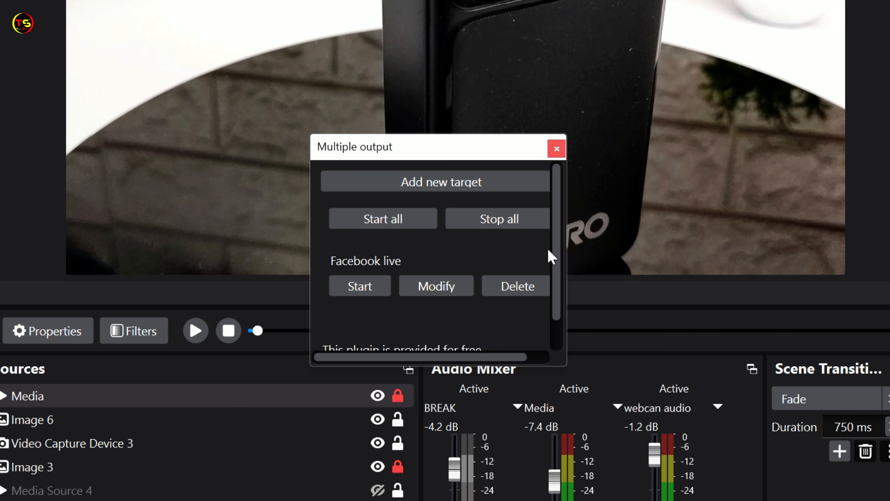
mouse_move(558, 241)
mouse_down()
mouse_move(551, 278)
mouse_move(562, 243)
mouse_up()
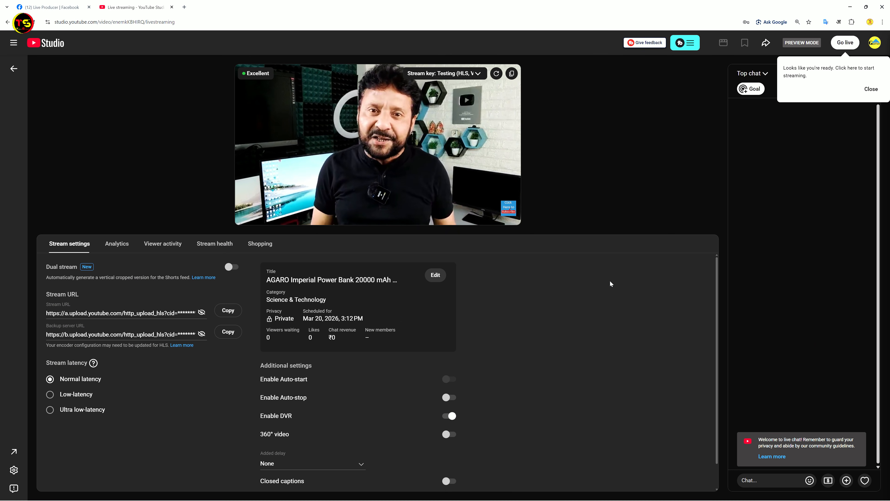
Go live with the AGARO power bank stream in YouTube Studio, and start the FaceBook Live target in OBS's Multiple output dock
mouse_move(302, 156)
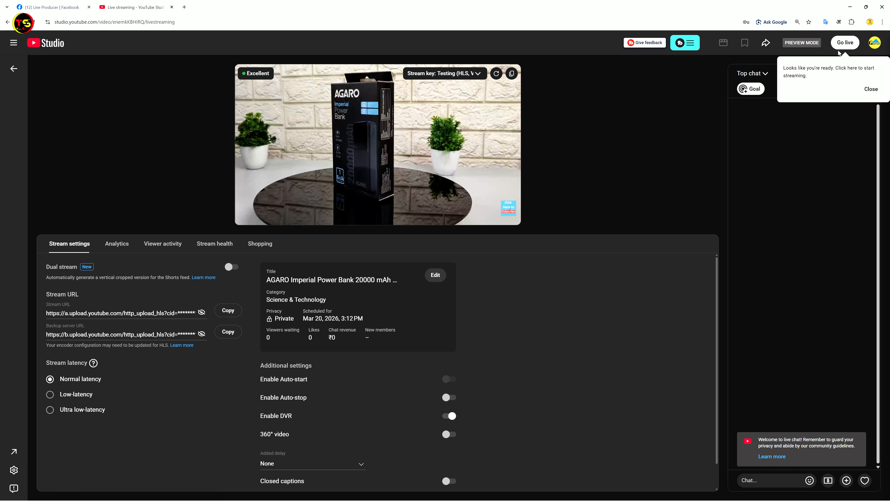
click(846, 43)
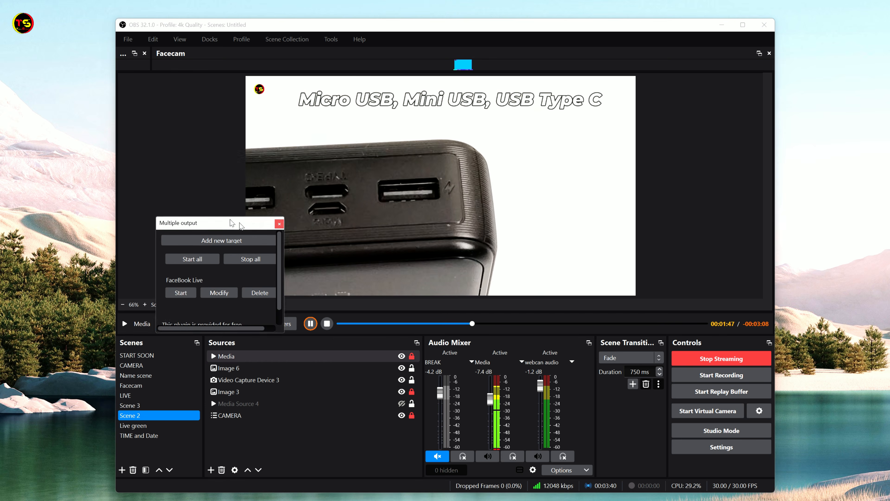
drag(241, 224, 201, 191)
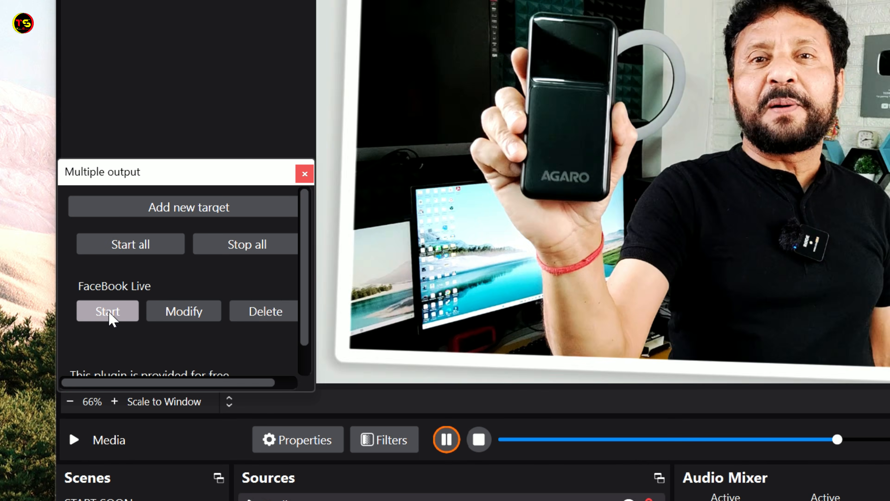
click(107, 311)
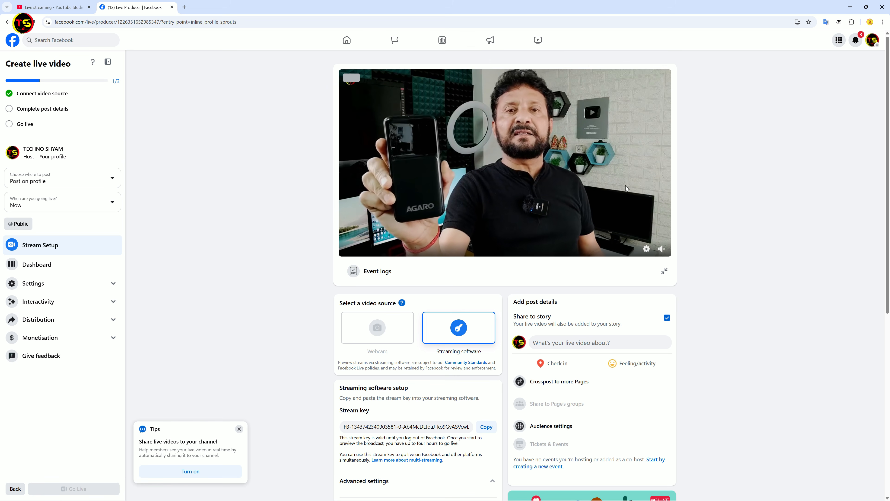
Check both stream previews in the browser, save the Facebook post with title "TEsting Live" and description "Test", and go live
click(66, 12)
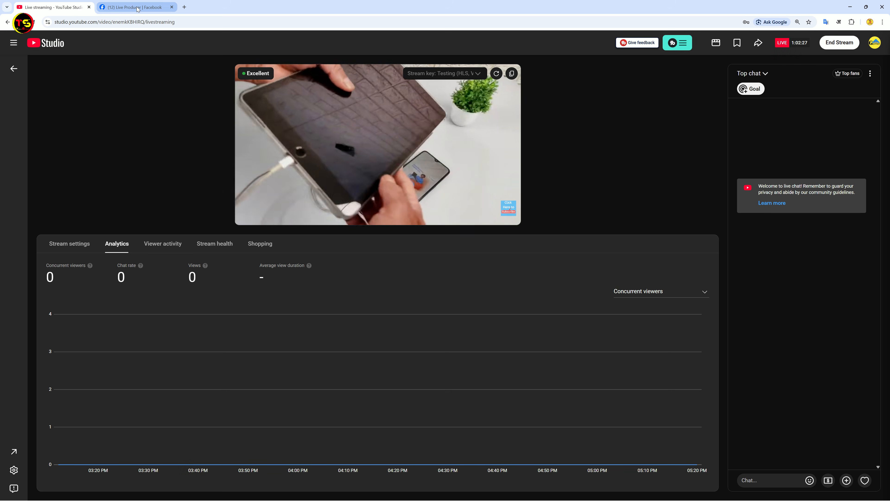
click(137, 8)
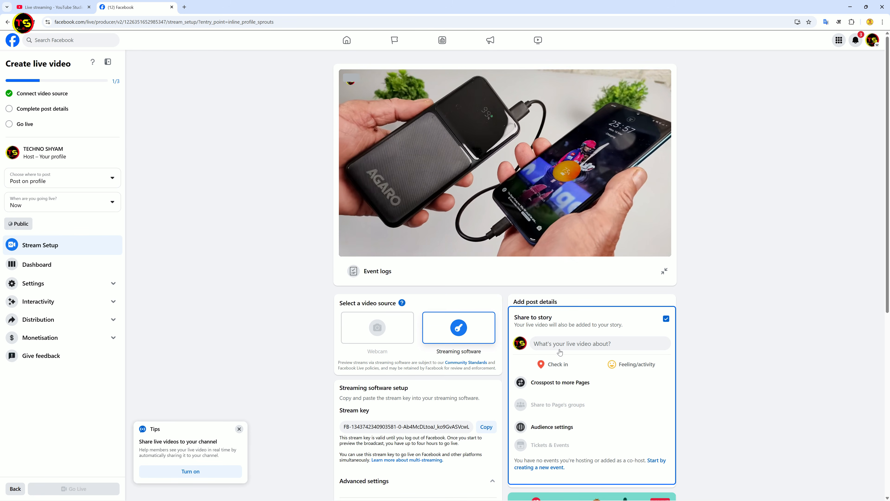
click(558, 342)
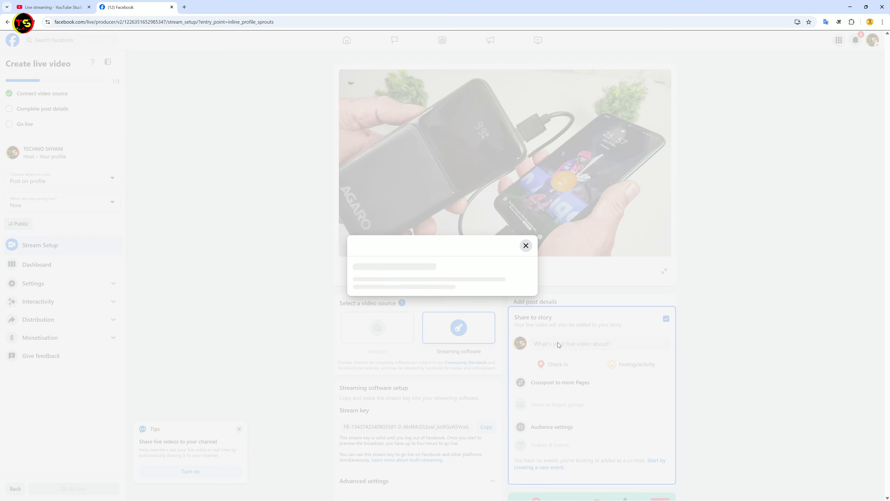
click(442, 236)
text(TEsting Live)
key(Tab)
text(Test)
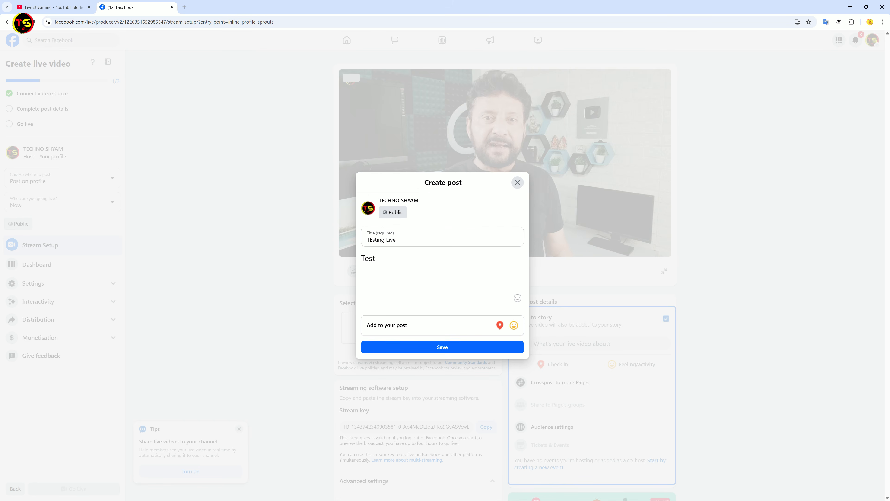
click(443, 351)
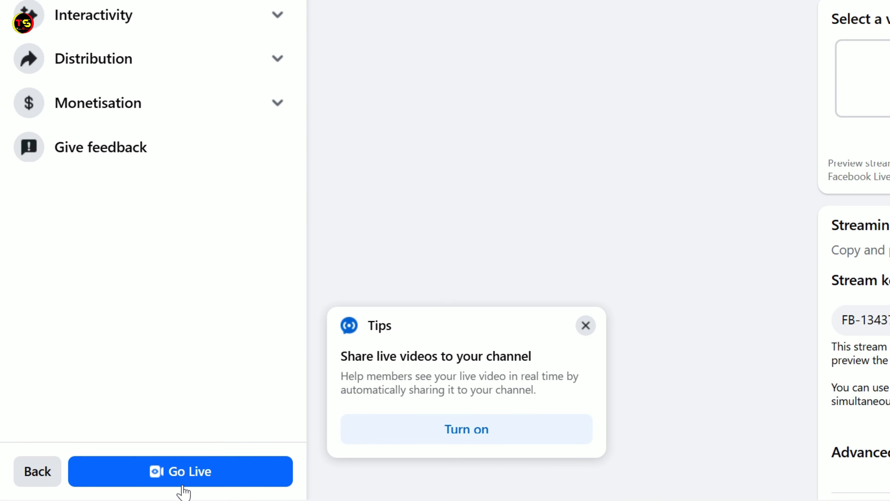
click(182, 486)
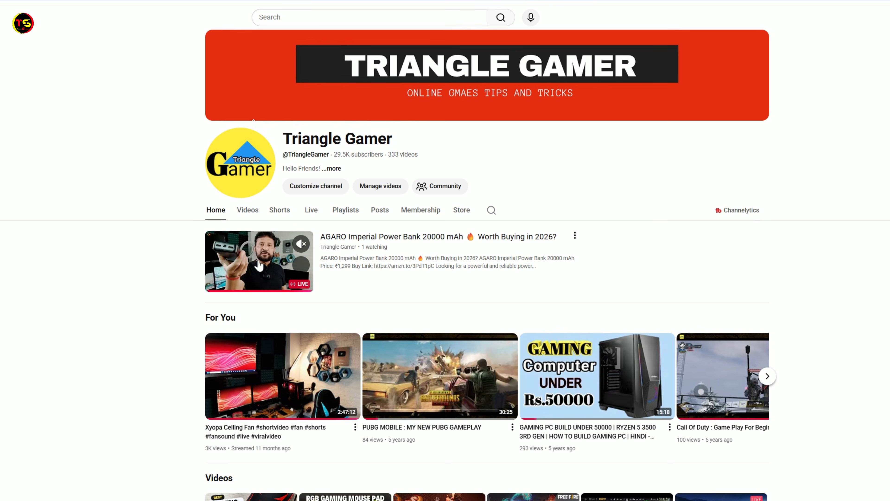
Open the live AGARO power bank stream on the YouTube channel and compare it with the live post on Facebook
click(260, 266)
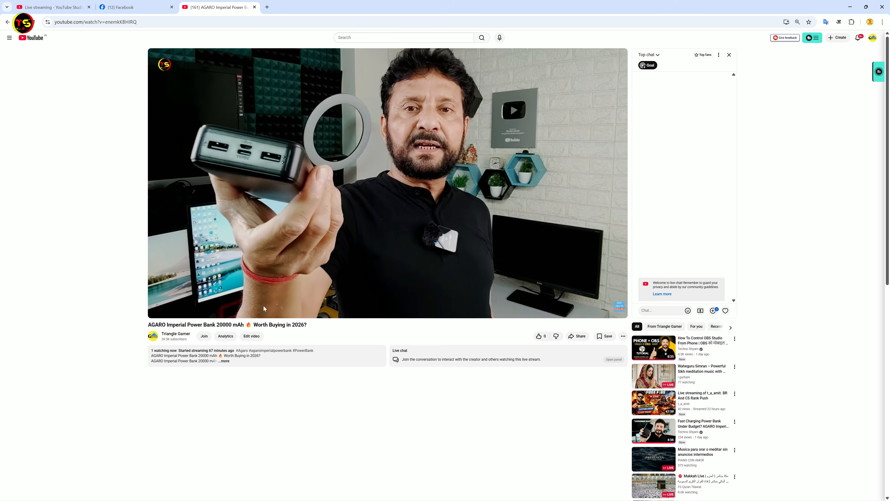
click(135, 7)
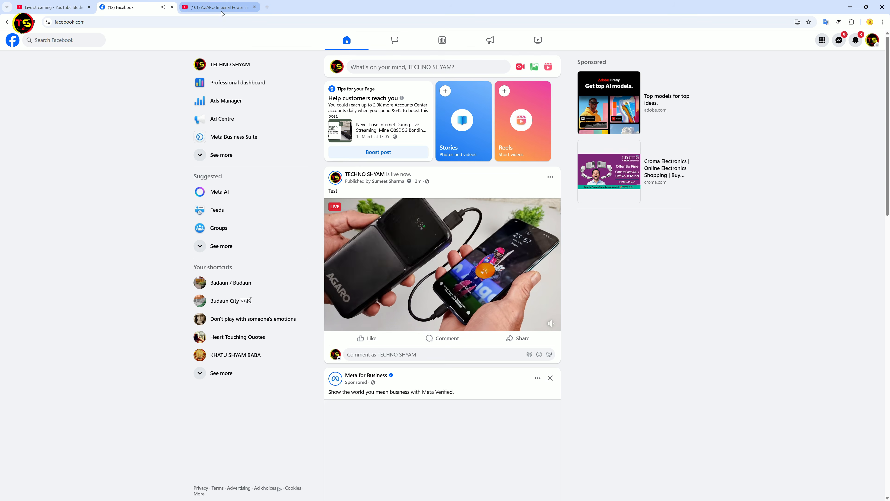
click(217, 7)
click(135, 7)
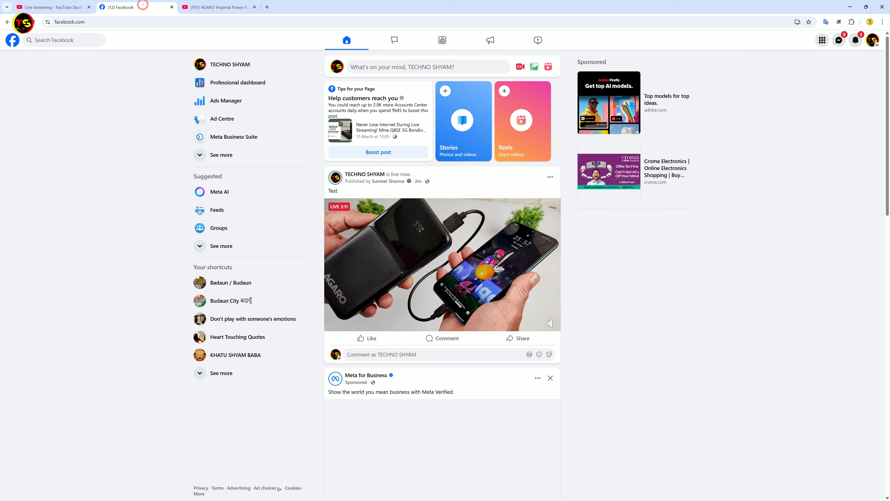